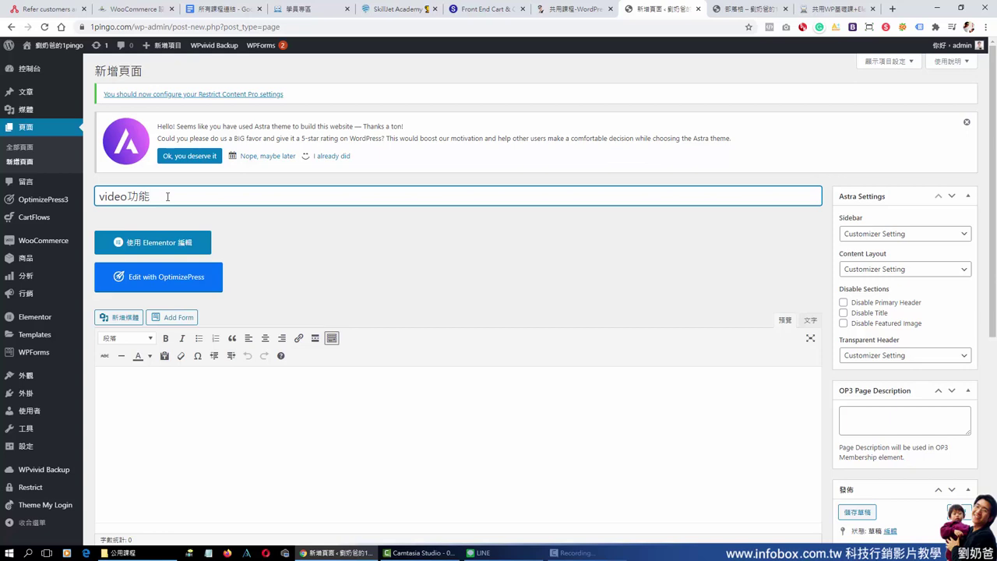
- Complete the new page's title as "video功能示範" and save the page as a draft
text(範)
click(379, 251)
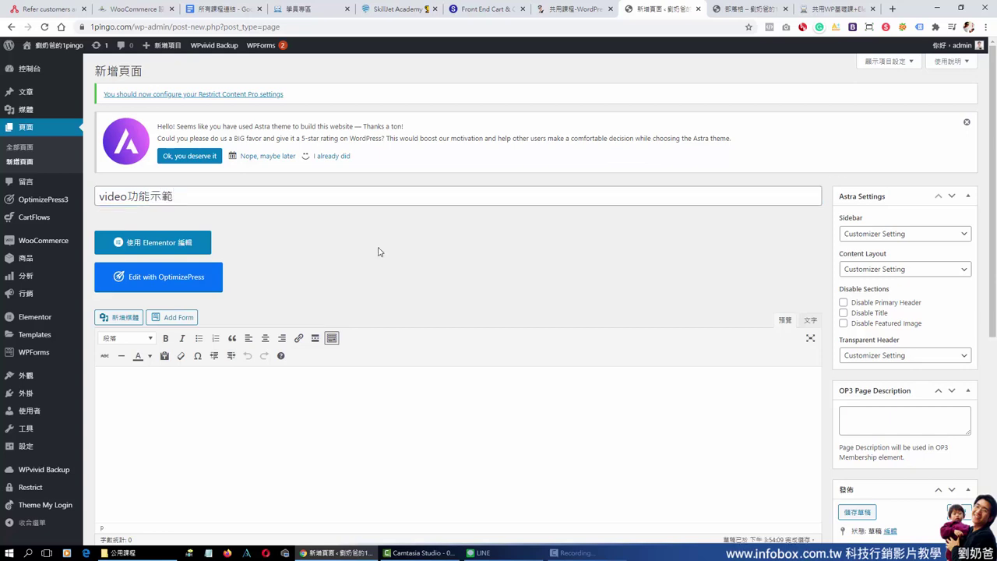
click(855, 514)
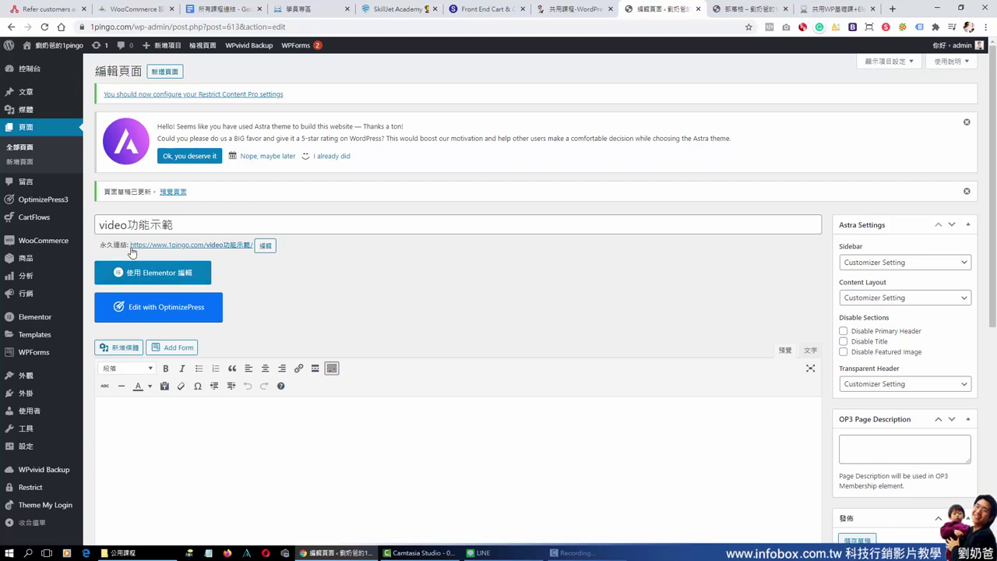
- Change the page's permalink slug to "video-demo"
click(265, 245)
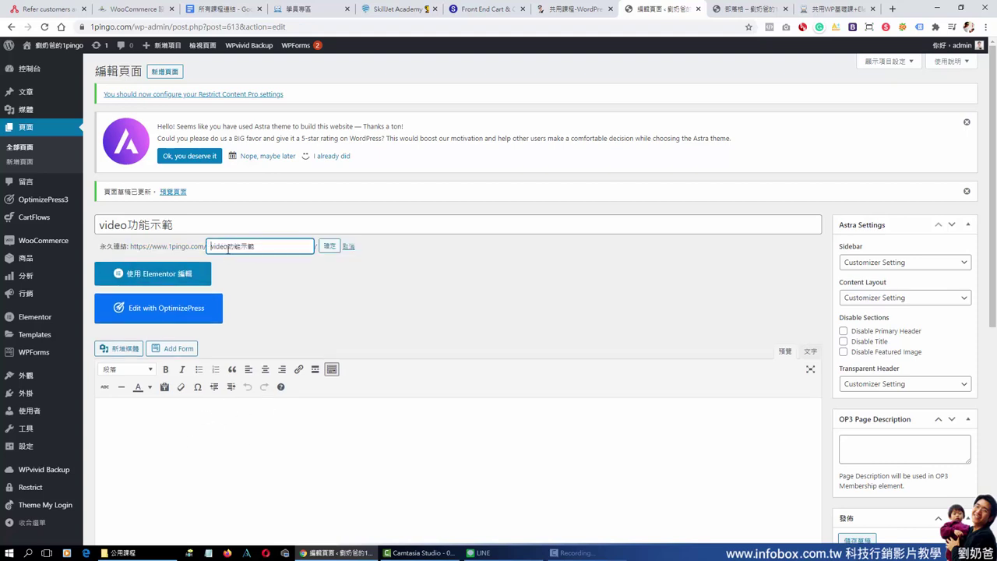
drag(229, 249, 323, 255)
text(-demo)
click(324, 248)
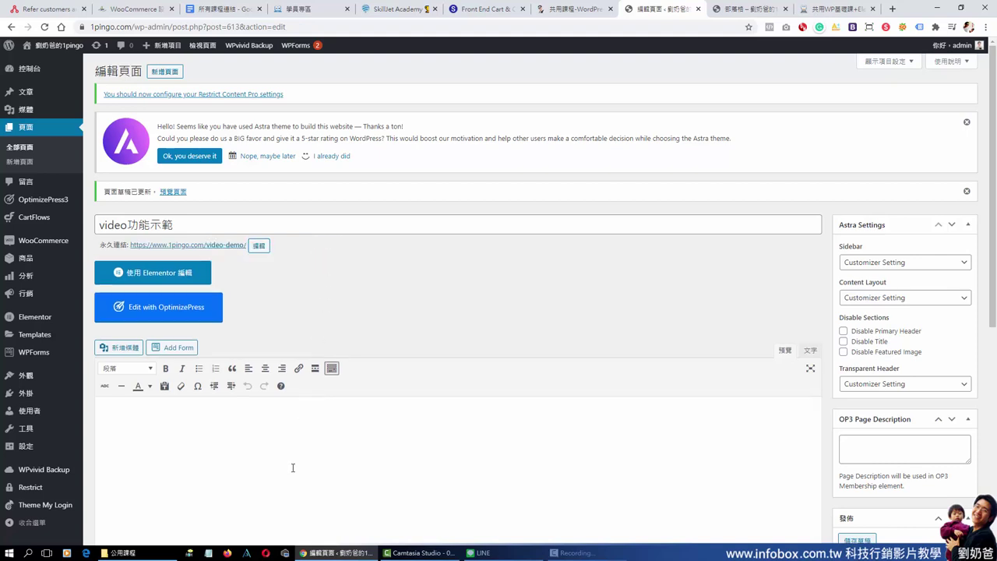
- Publish the page and view its live version in a separate browser tab
scroll(856, 430, down, 3)
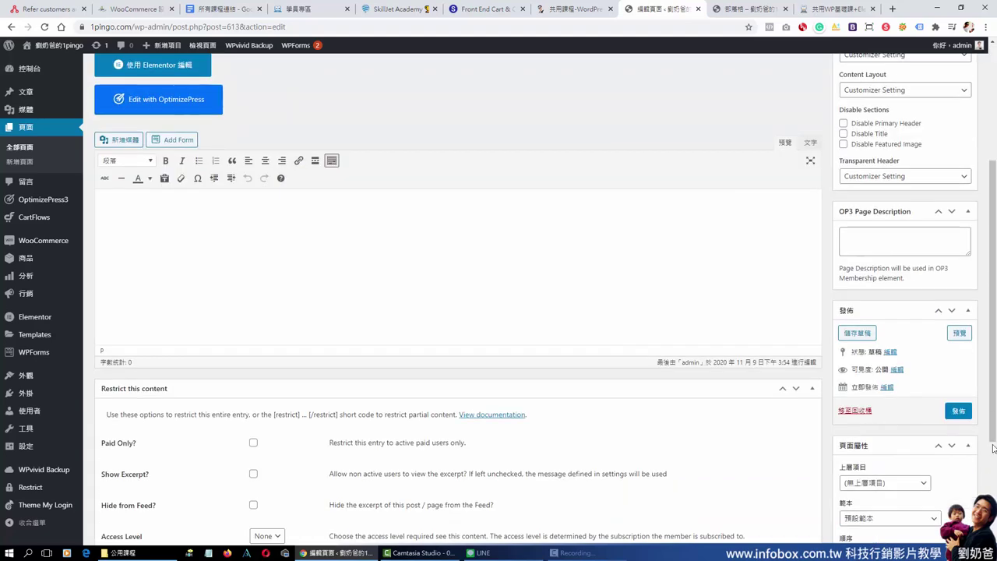
click(959, 413)
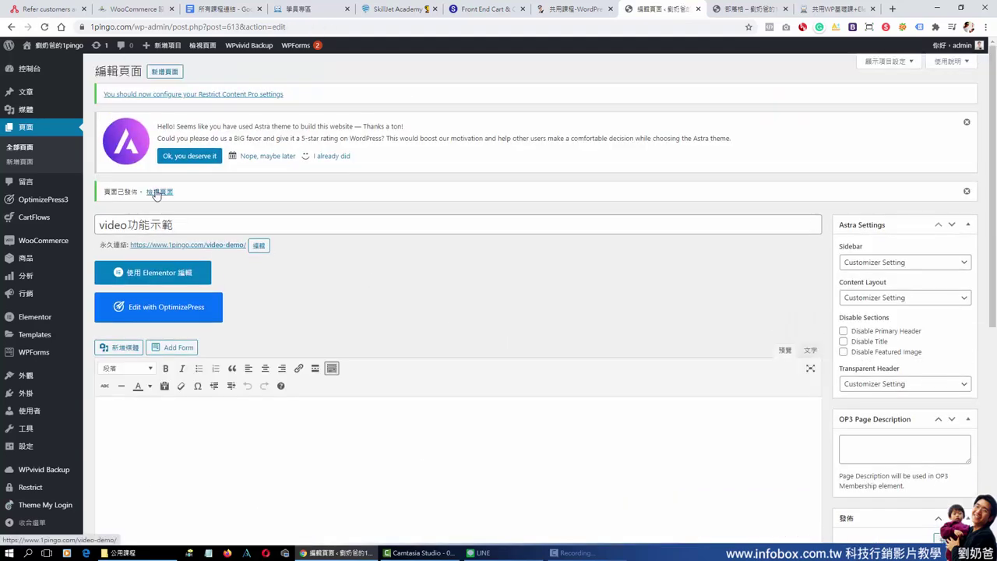
middle_click(165, 195)
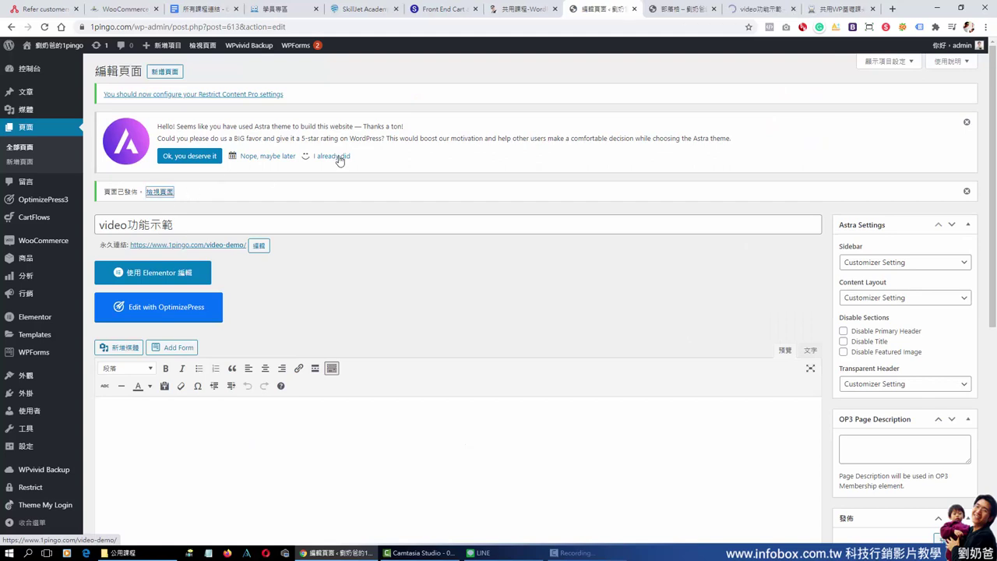
click(760, 9)
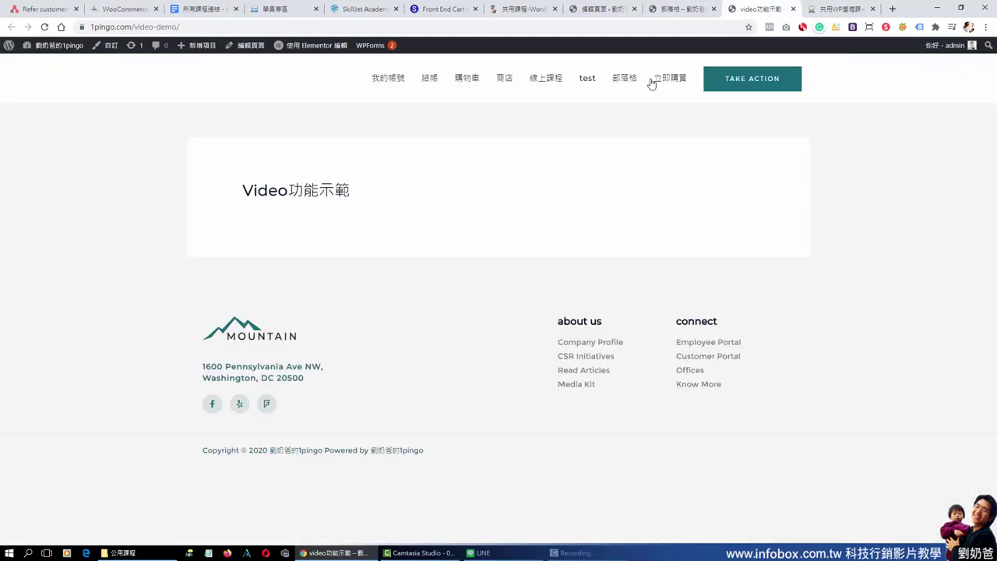
drag(240, 202, 604, 195)
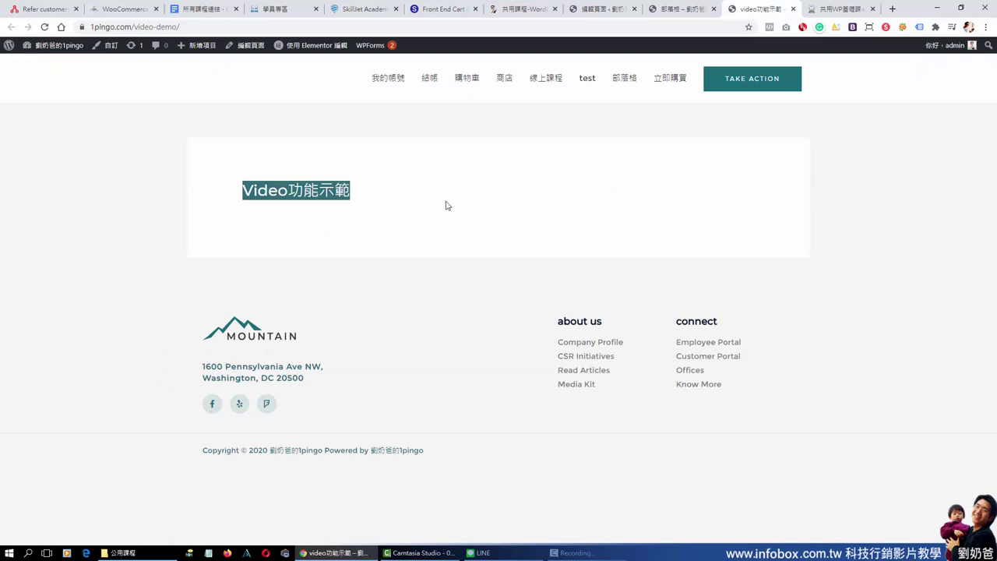
- Place the page editor's browser tab beside the live page's tab and open the page for editing in Elementor
click(690, 9)
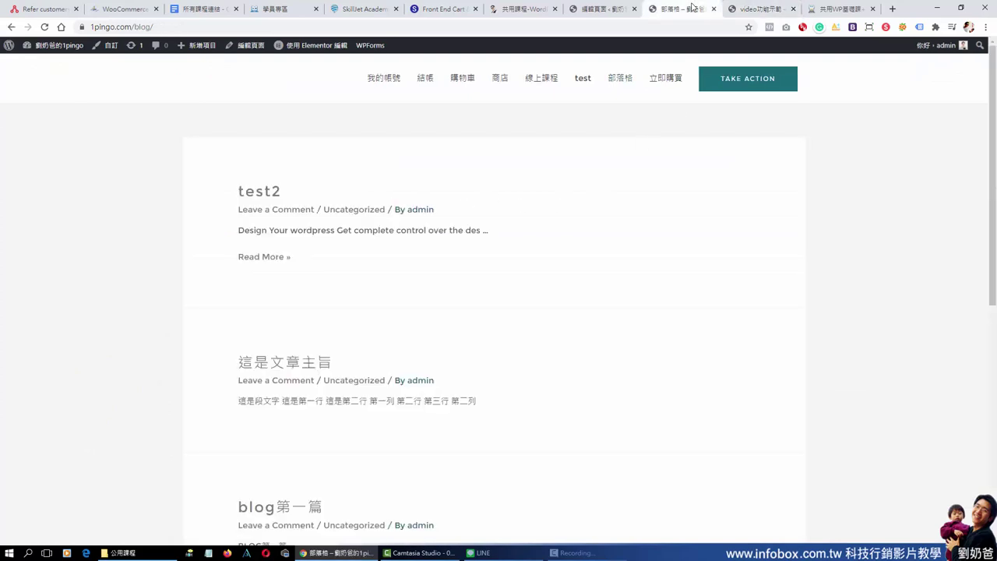
drag(603, 9, 690, 13)
click(297, 441)
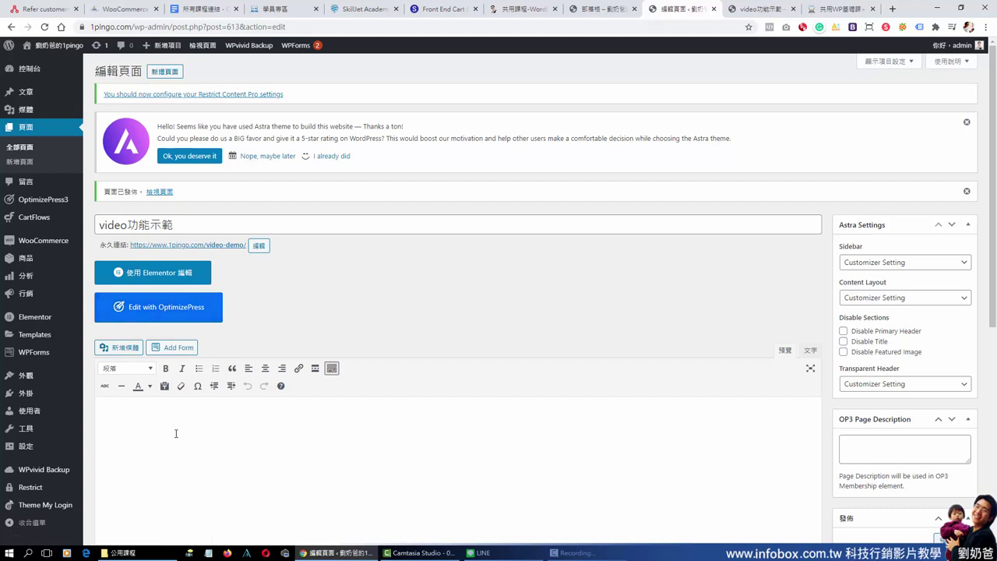
click(182, 274)
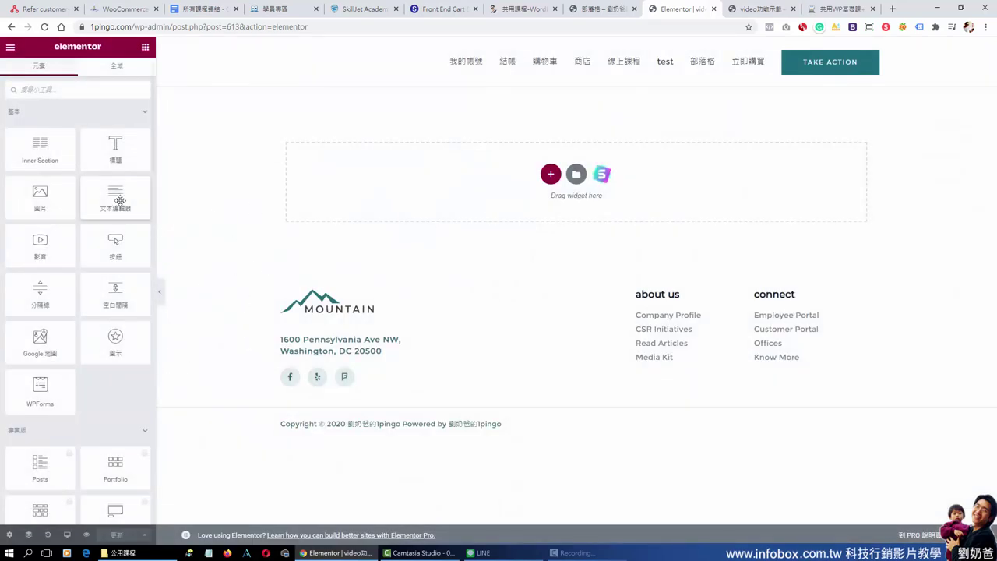
- Look through the available Elementor widgets and the library of page templates
scroll(78, 155, down, 3)
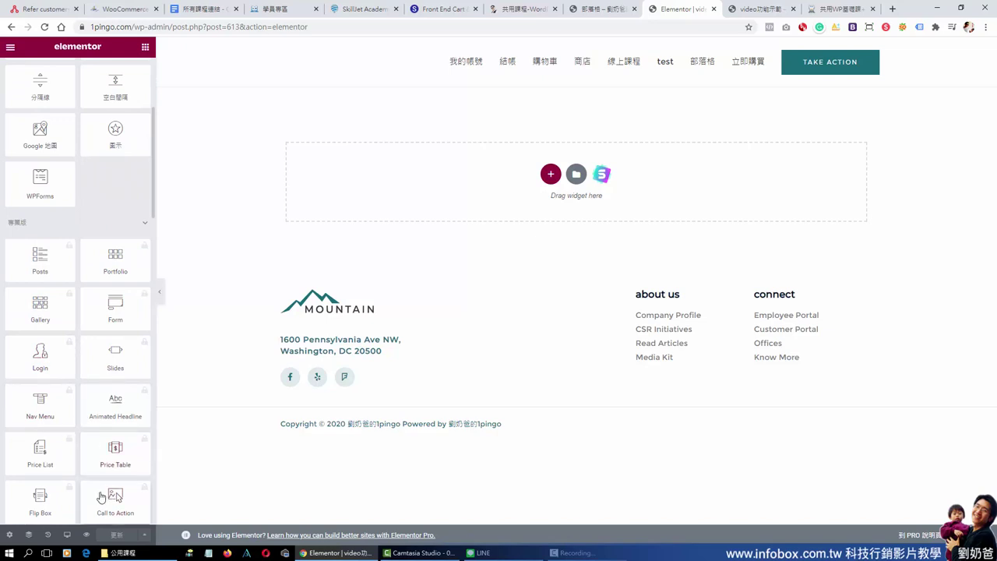
scroll(125, 399, down, 2)
scroll(126, 413, down, 3)
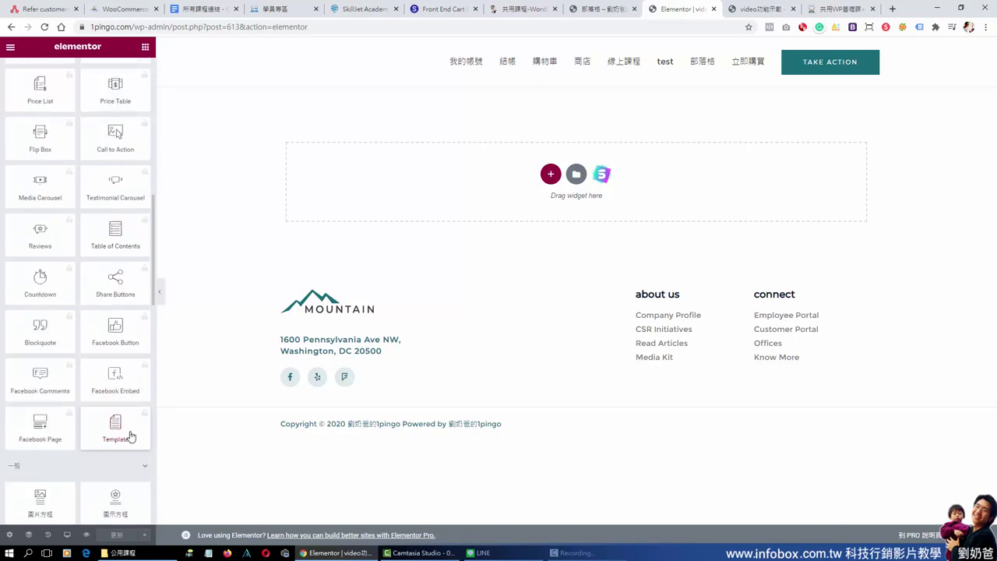
scroll(129, 436, up, 4)
scroll(131, 438, up, 3)
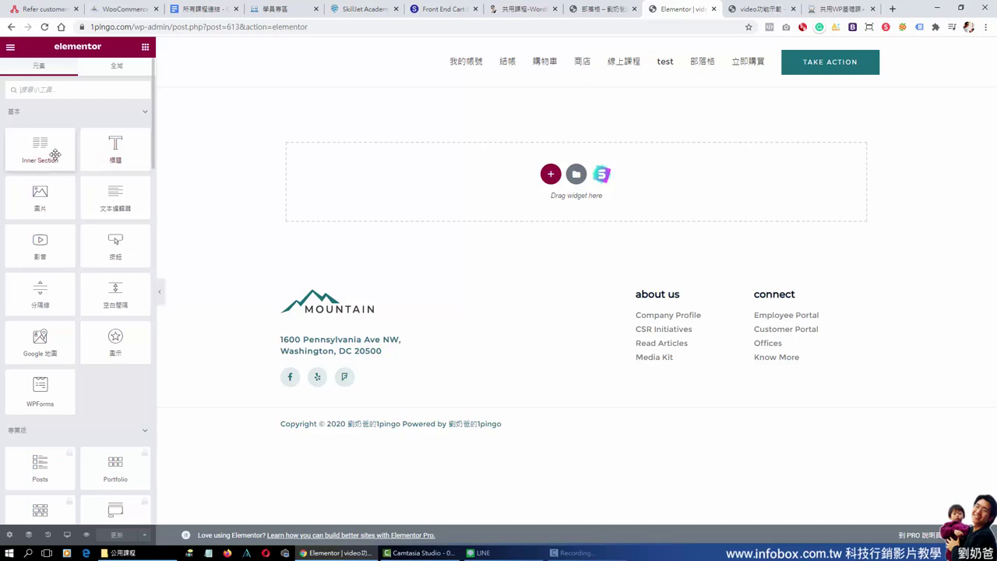
click(577, 177)
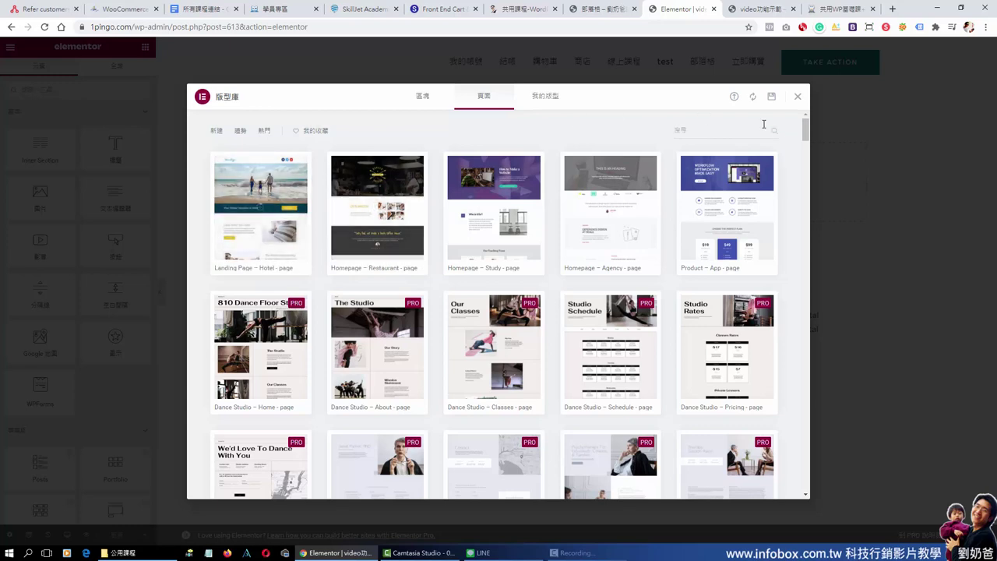
click(798, 98)
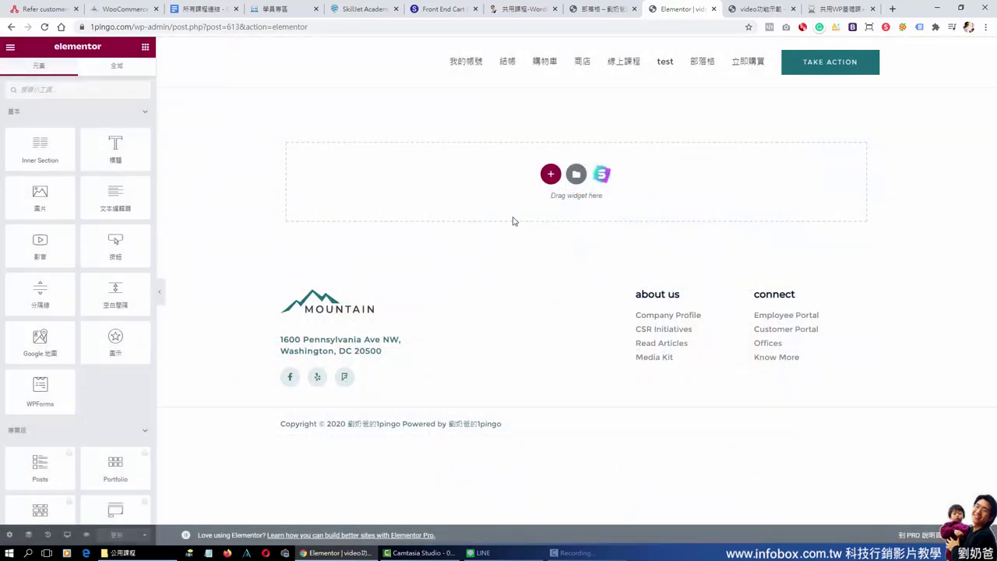
- Add a single-column section to the page and place a video (影音) widget in it
click(550, 174)
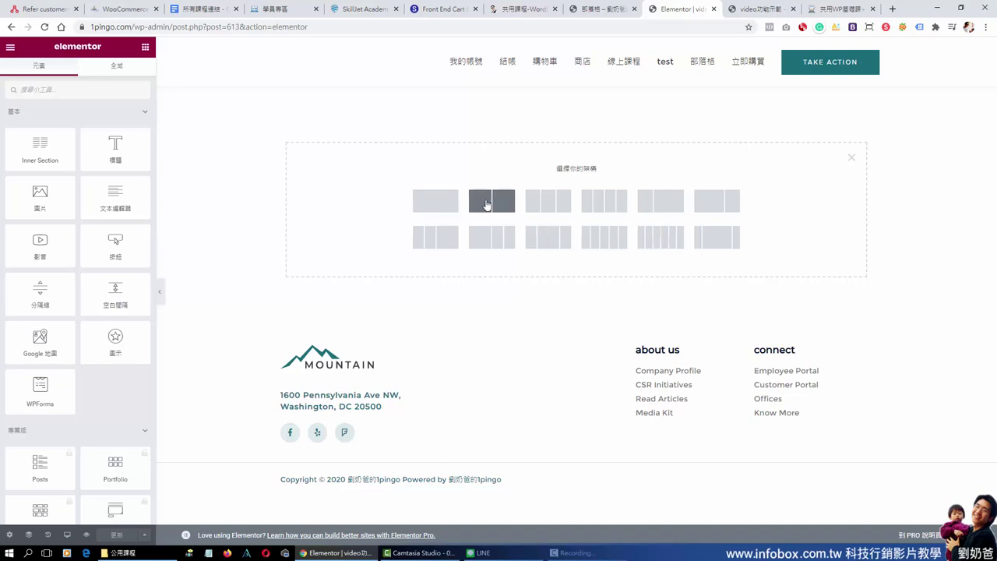
click(439, 211)
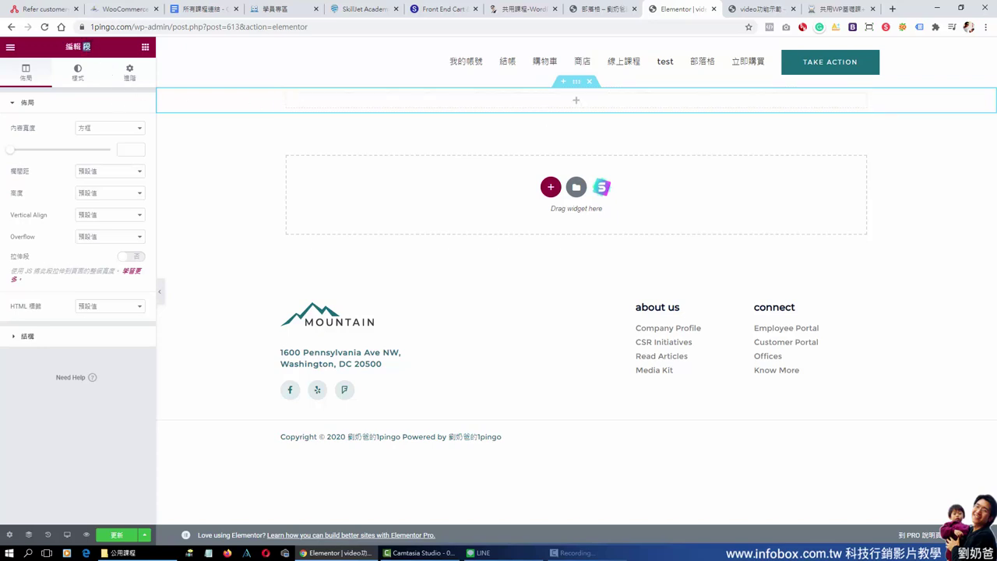
click(576, 103)
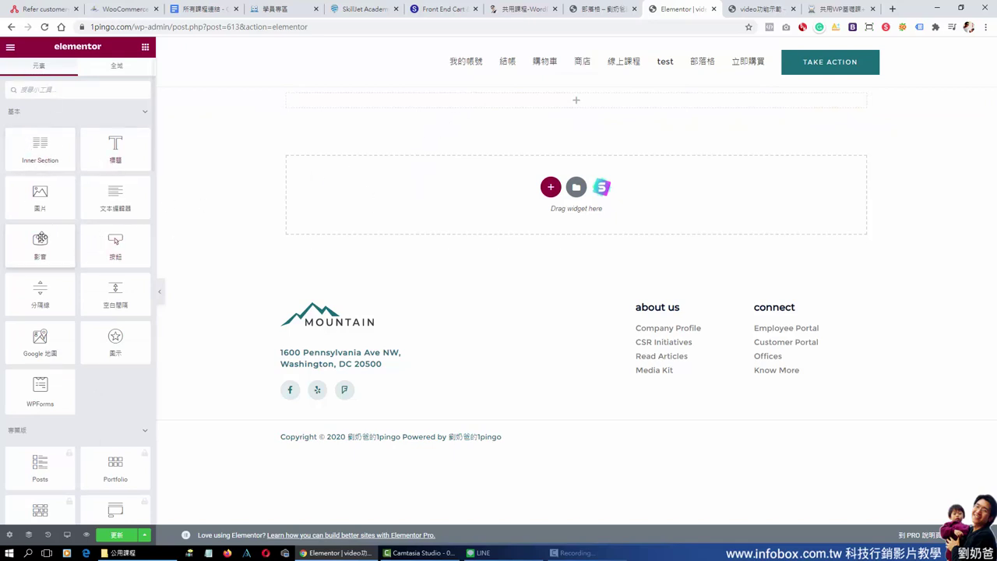
drag(37, 252, 590, 116)
drag(32, 251, 568, 107)
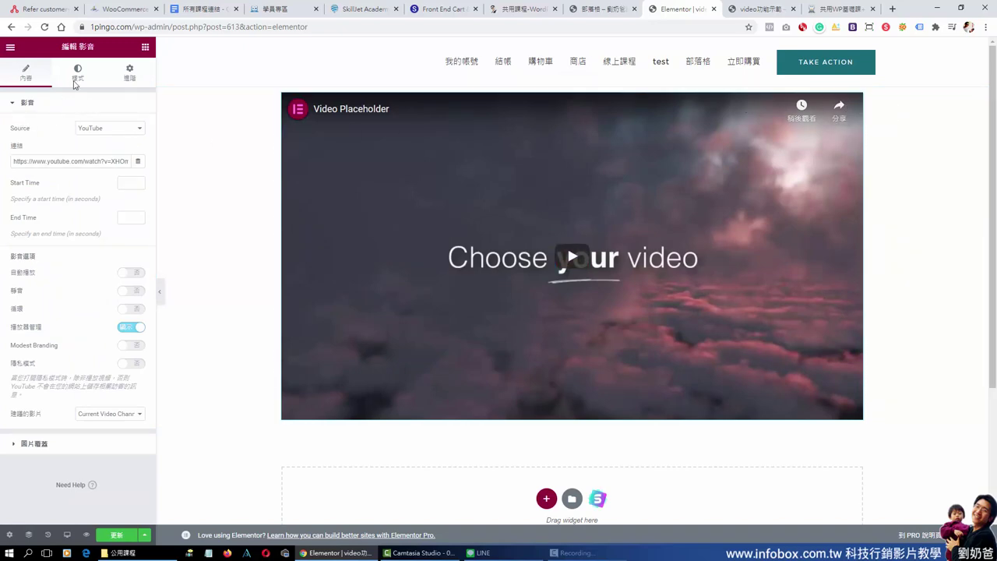
- Switch the video widget's source to Vimeo and highlight its placeholder link
drag(61, 47, 95, 47)
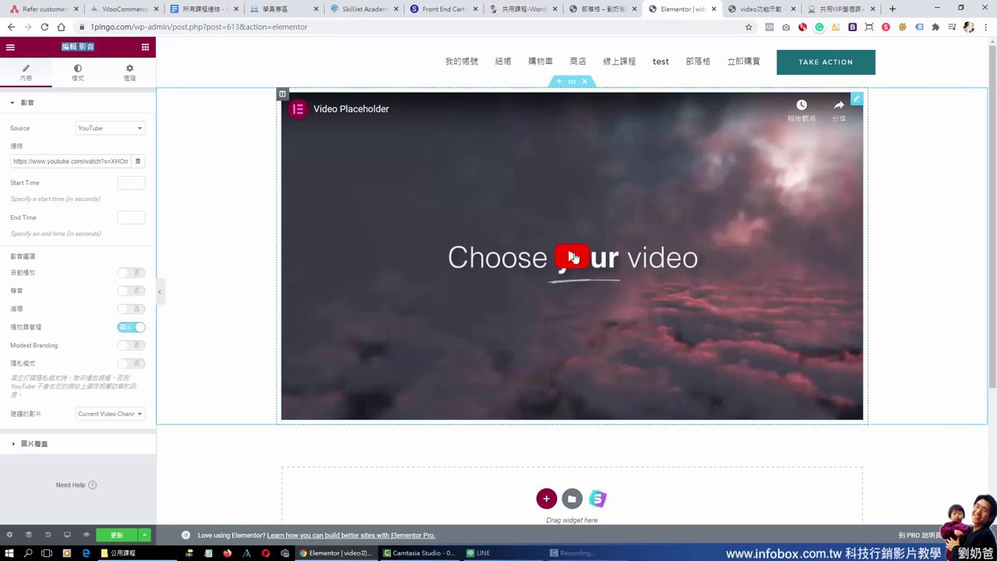
drag(14, 165, 166, 166)
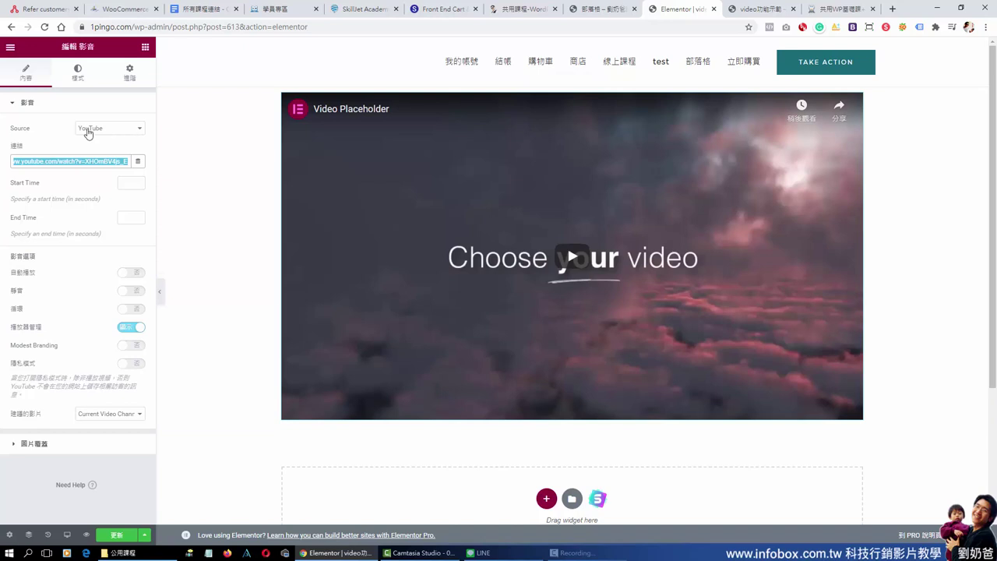
click(127, 133)
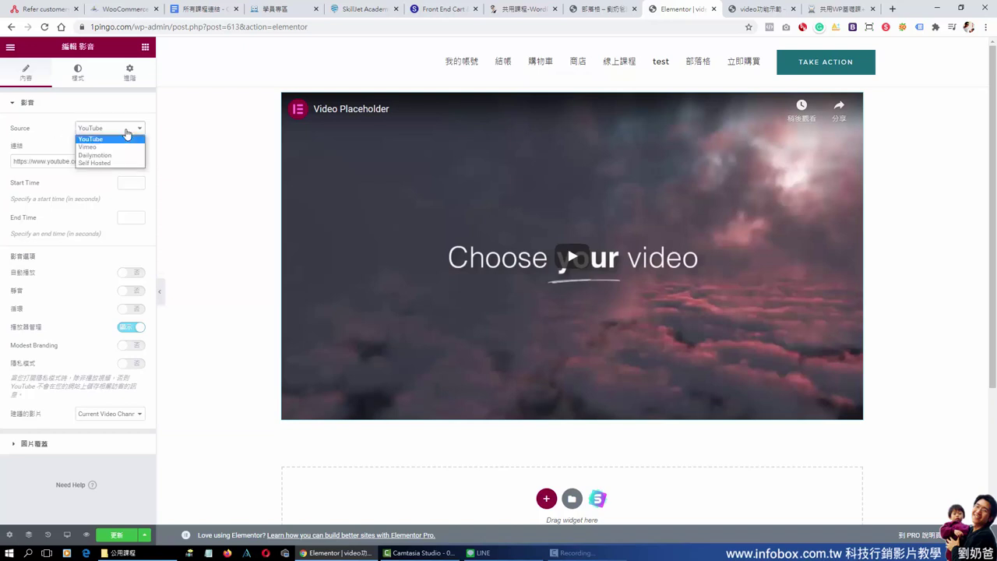
click(112, 148)
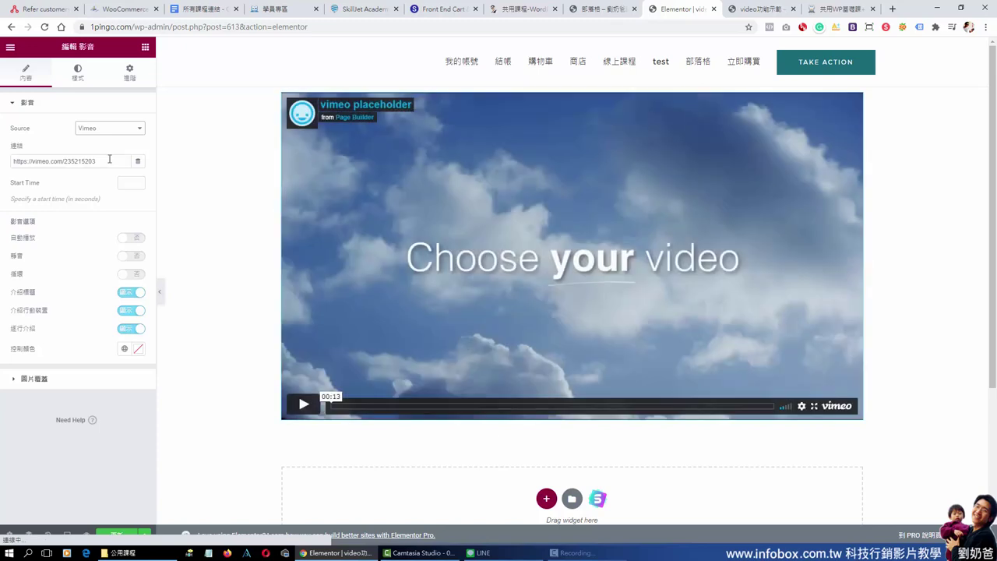
click(106, 163)
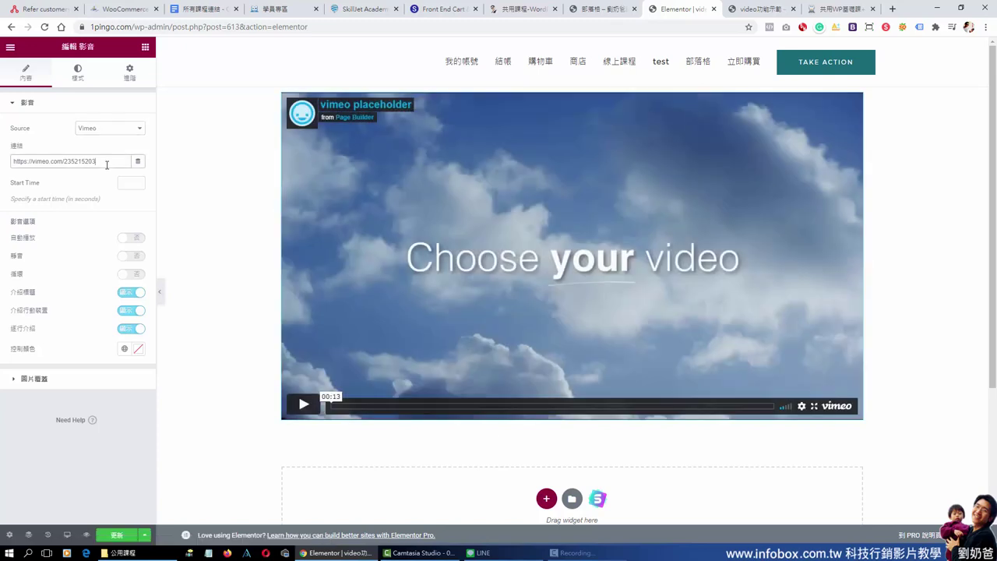
drag(106, 164, 11, 168)
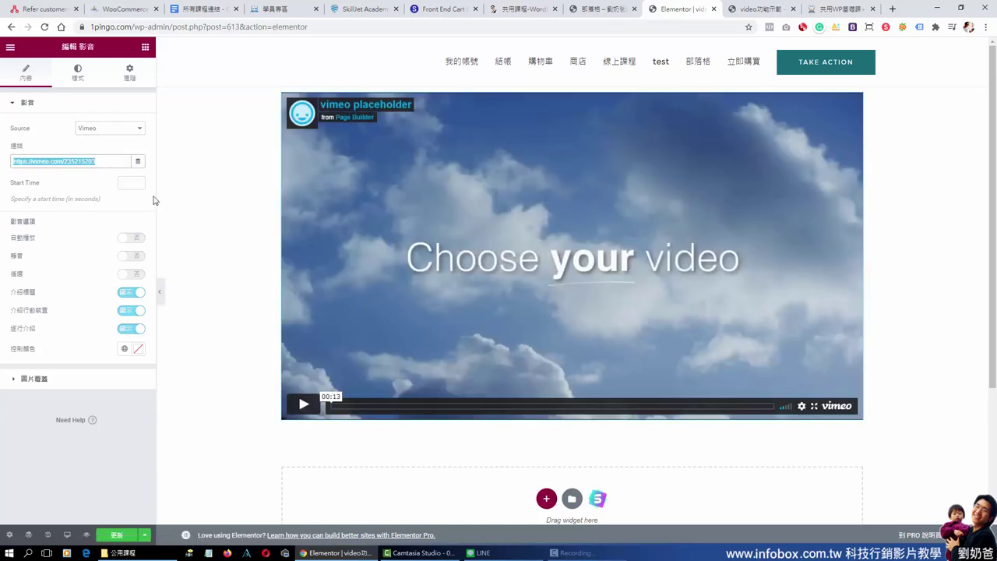
- Try Dailymotion and Self Hosted as the video widget's source
click(109, 129)
click(116, 157)
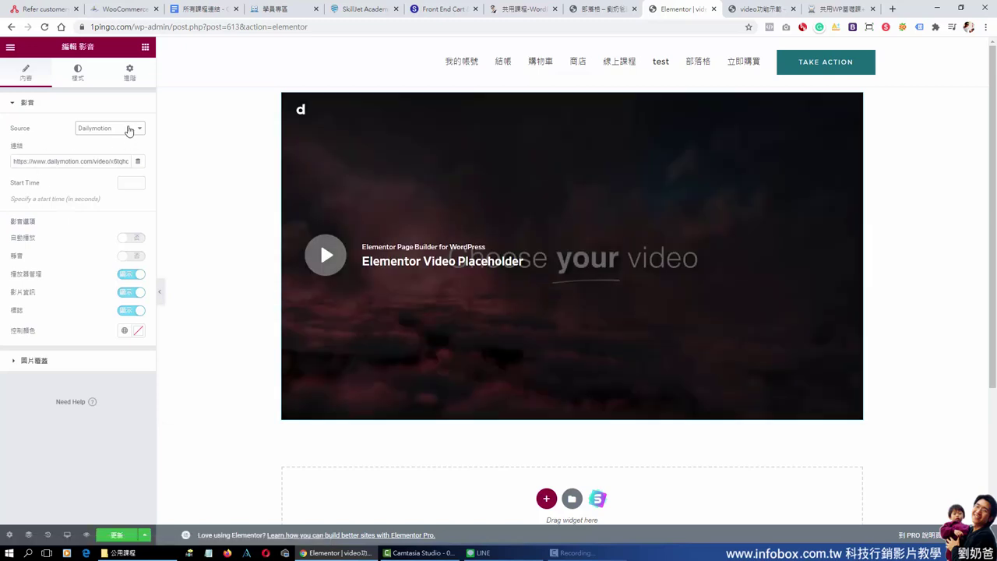
click(130, 129)
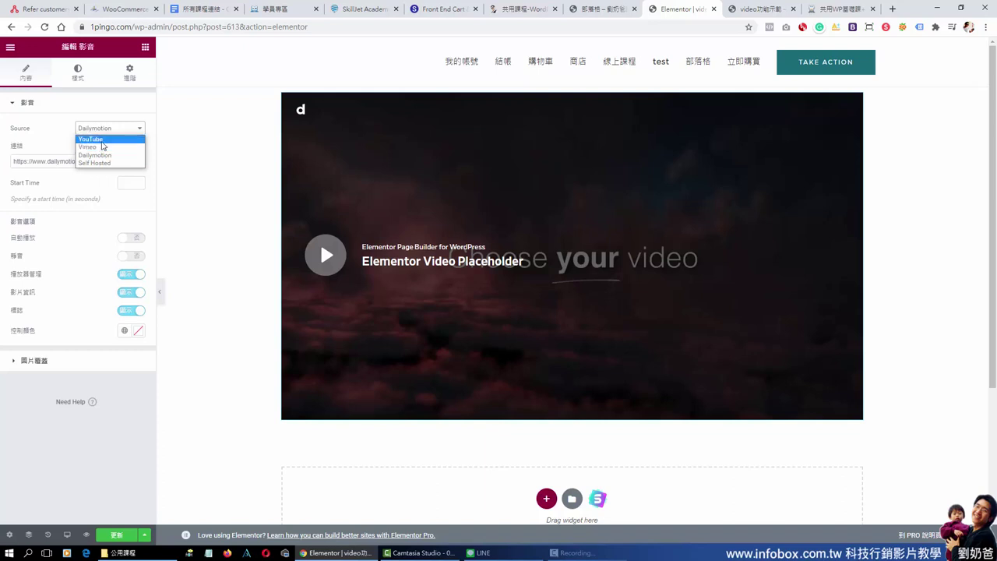
click(98, 163)
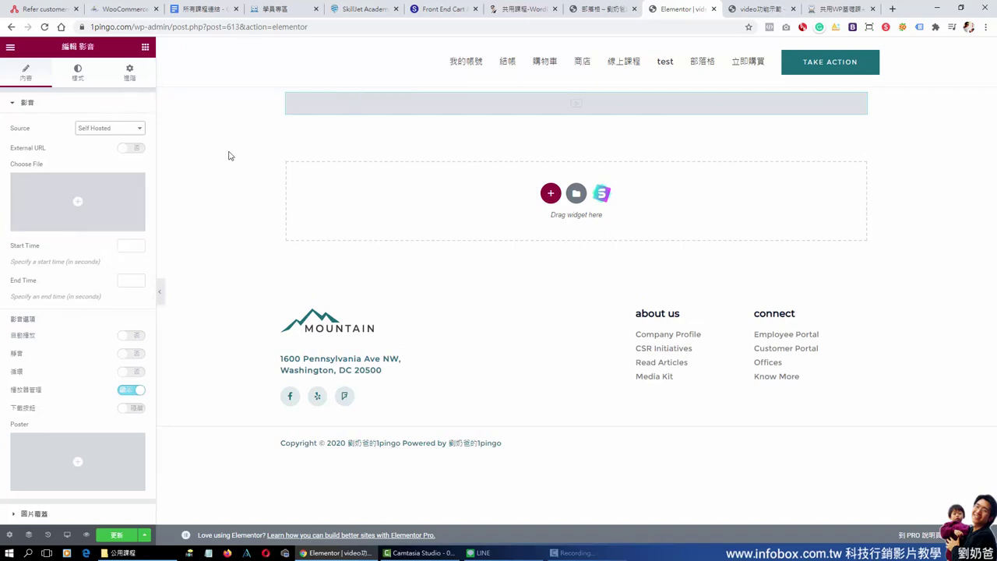
- Return the video widget's source to YouTube
click(120, 130)
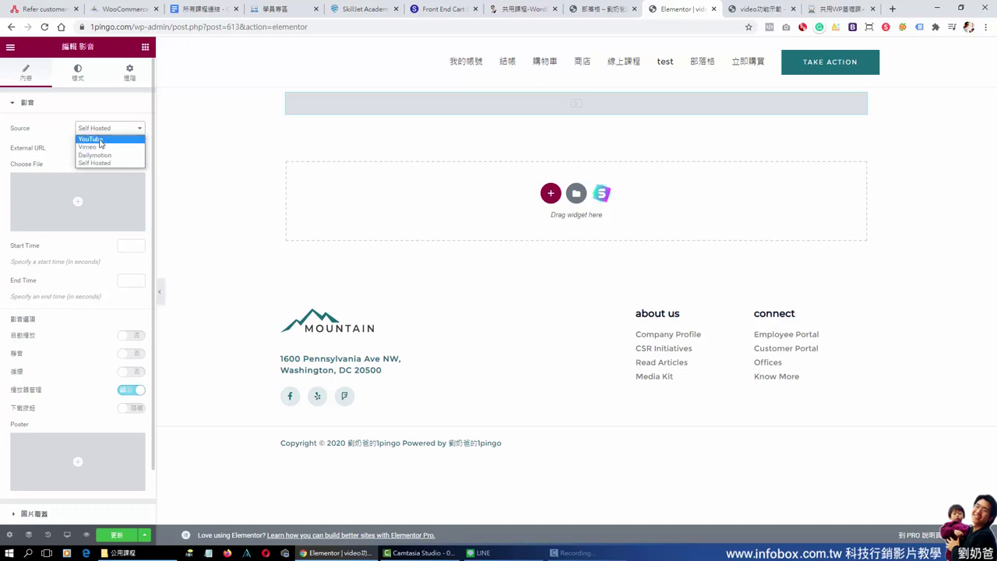
click(101, 141)
click(105, 129)
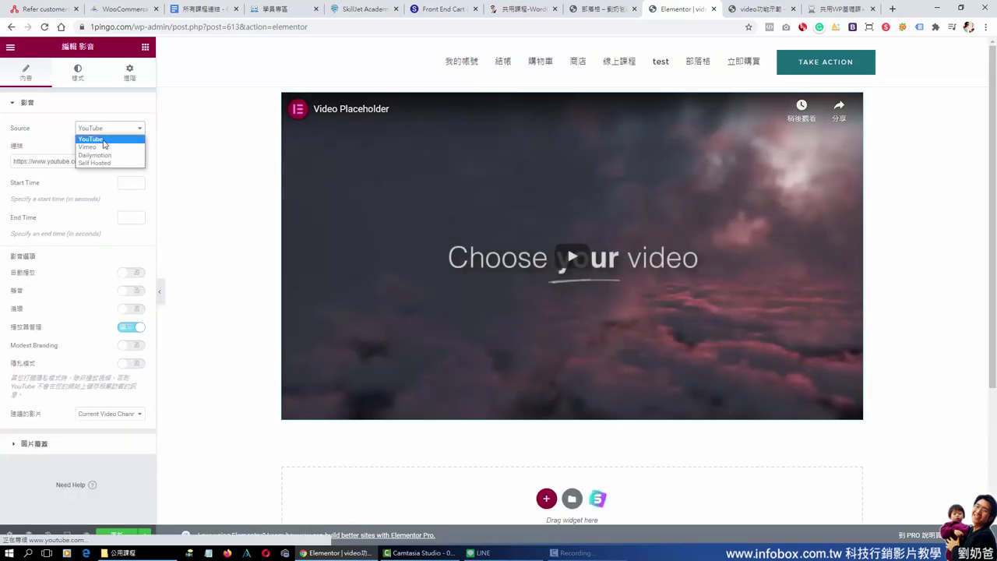
click(109, 133)
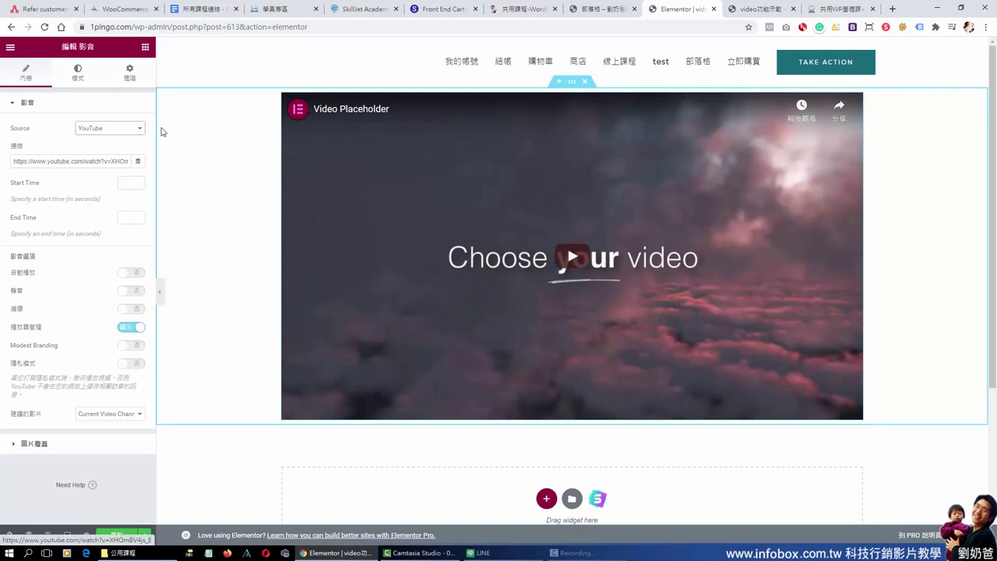
- Try Vimeo as the video widget's source, and return it to YouTube
click(117, 128)
click(101, 148)
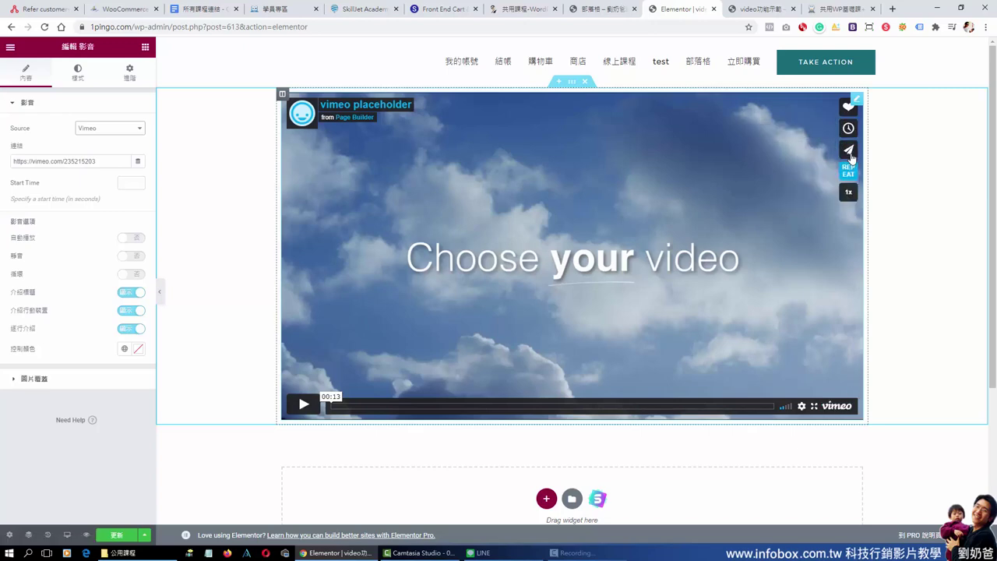
click(130, 130)
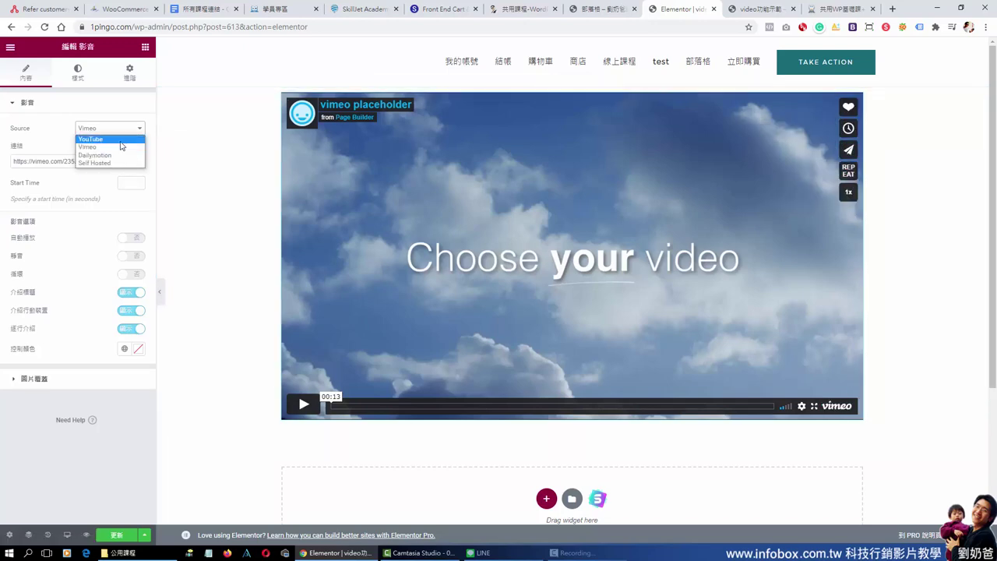
click(121, 139)
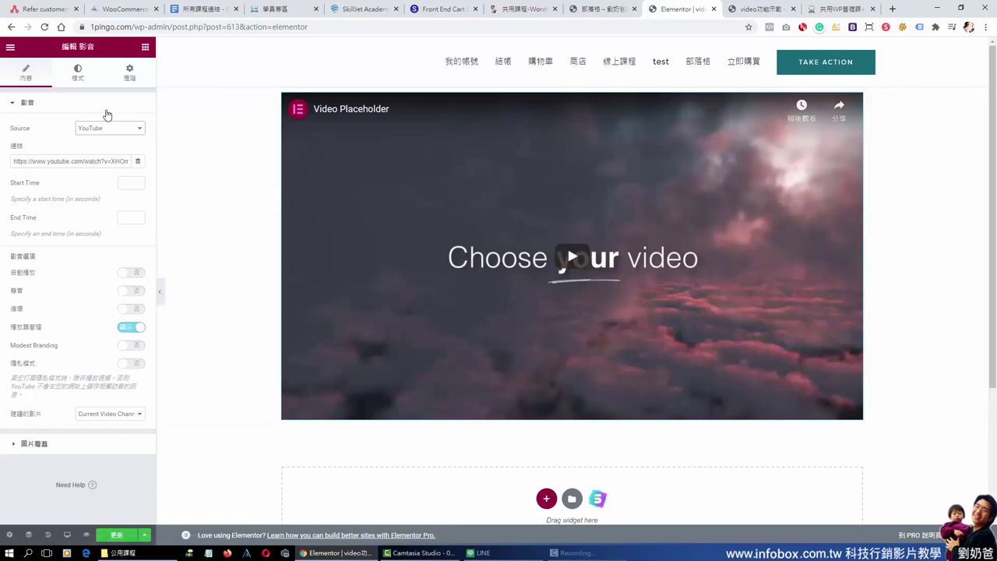
- Update the page, open its live version from the editor, and highlight its web address
click(117, 535)
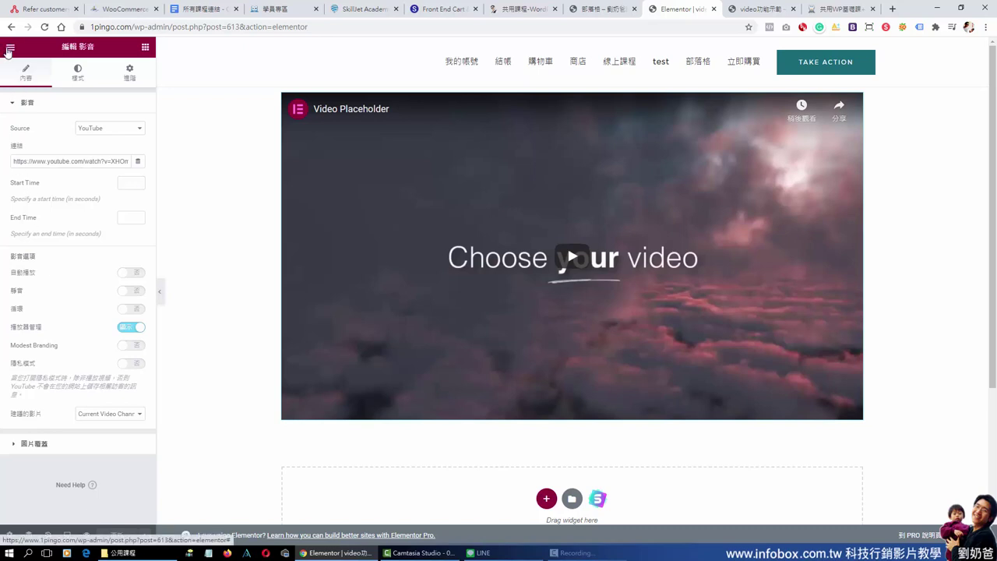
click(10, 47)
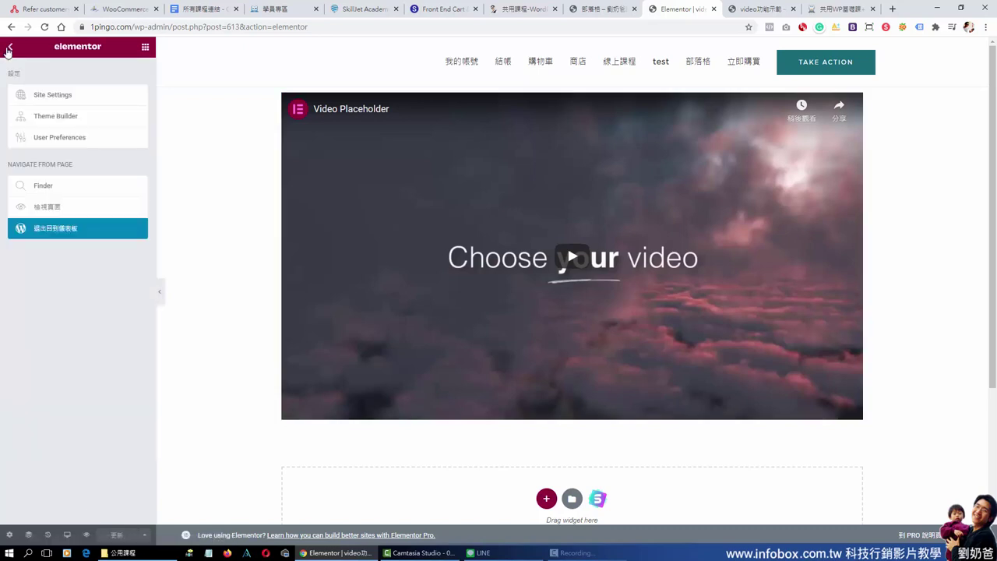
click(54, 211)
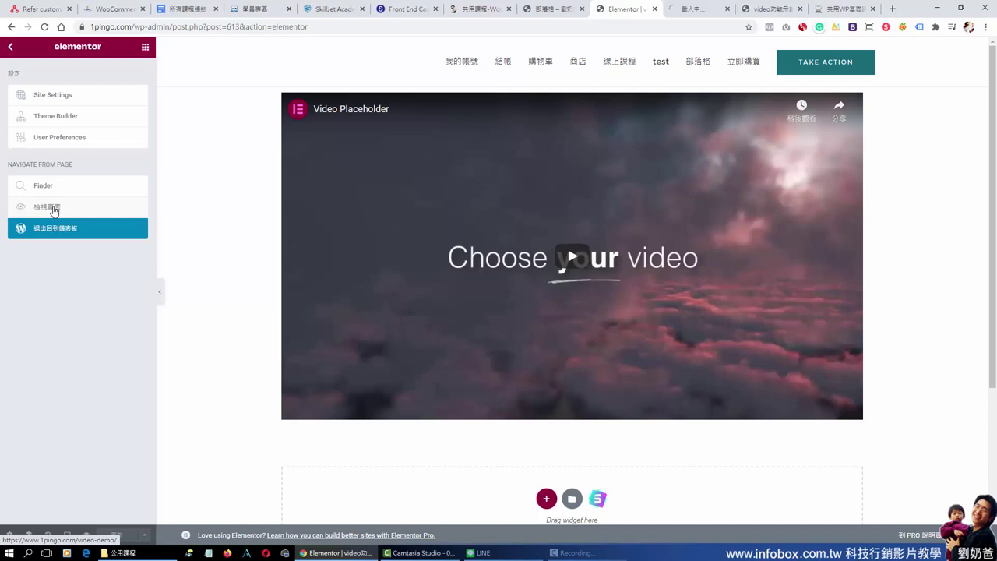
click(696, 10)
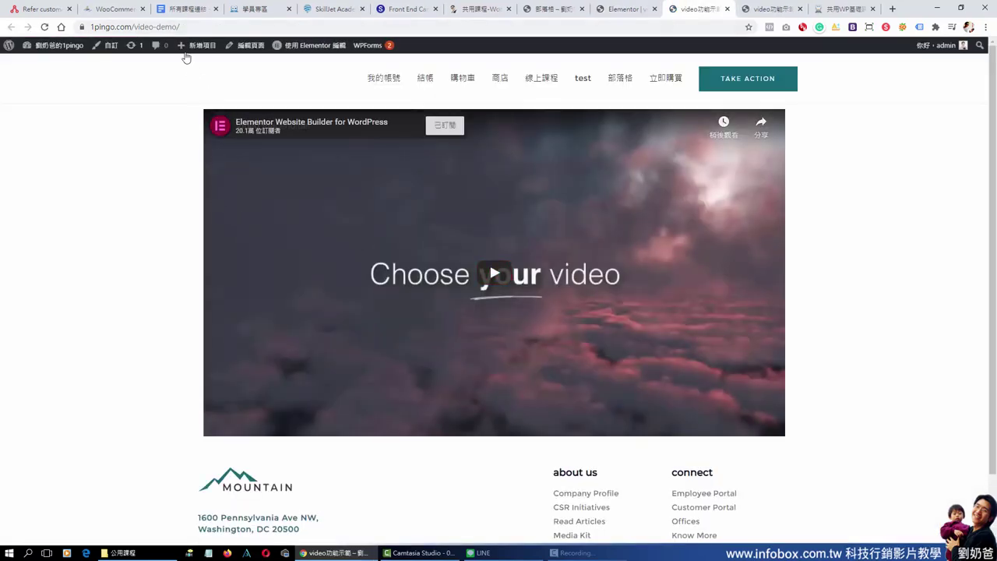
click(81, 24)
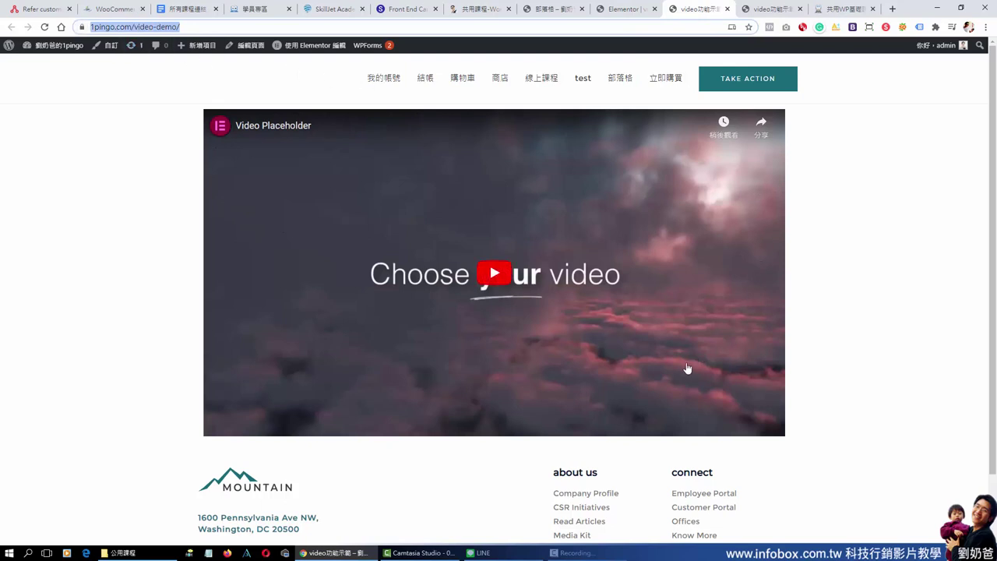
- Play the embedded video on the live page, open it on YouTube to examine its link, and return to the live page
scroll(687, 368, down, 2)
scroll(574, 319, up, 2)
click(493, 282)
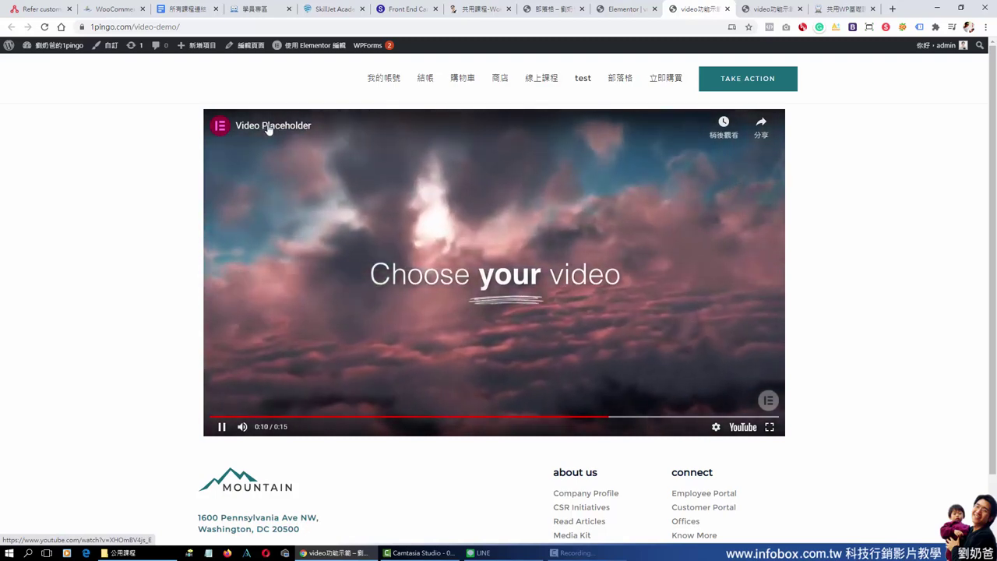
click(268, 127)
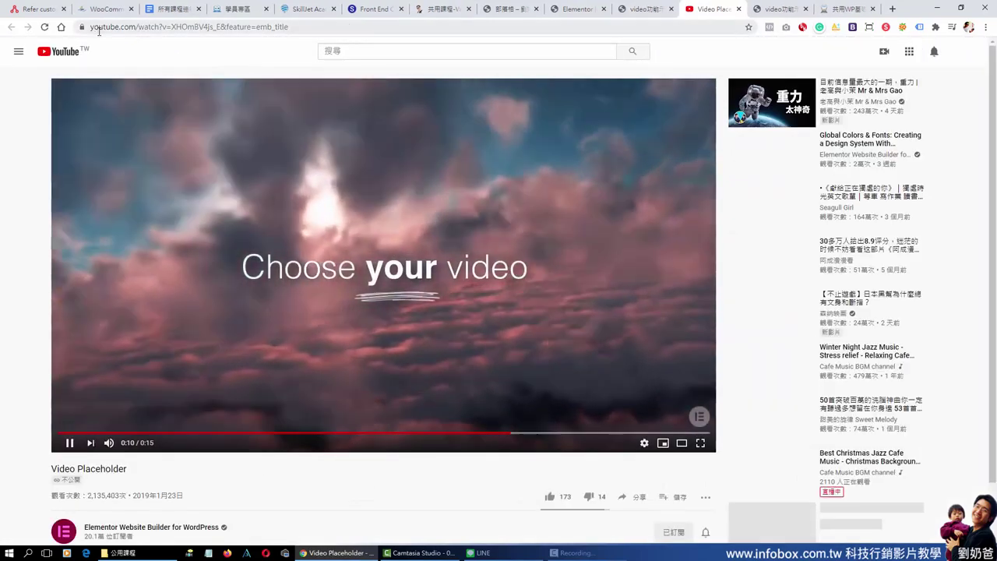
drag(91, 27, 232, 30)
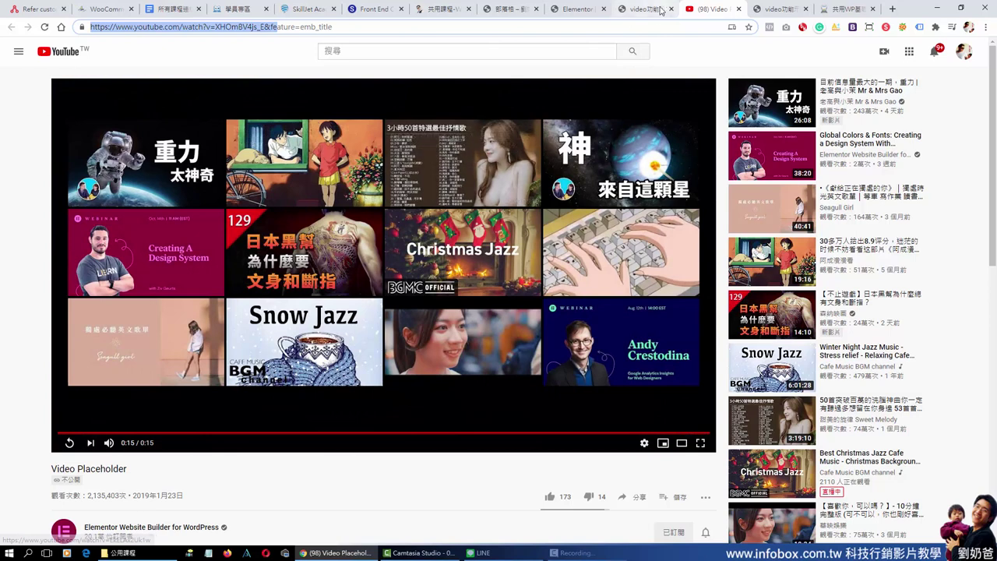
click(660, 10)
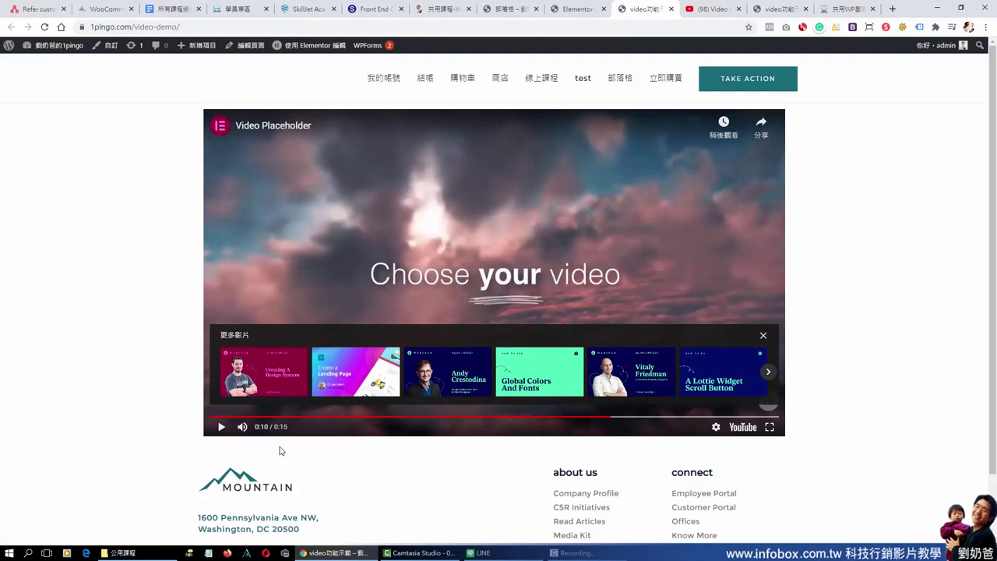
- Return to the Elementor editor, edit the video widget, and set its Start Time to 3 seconds
click(576, 9)
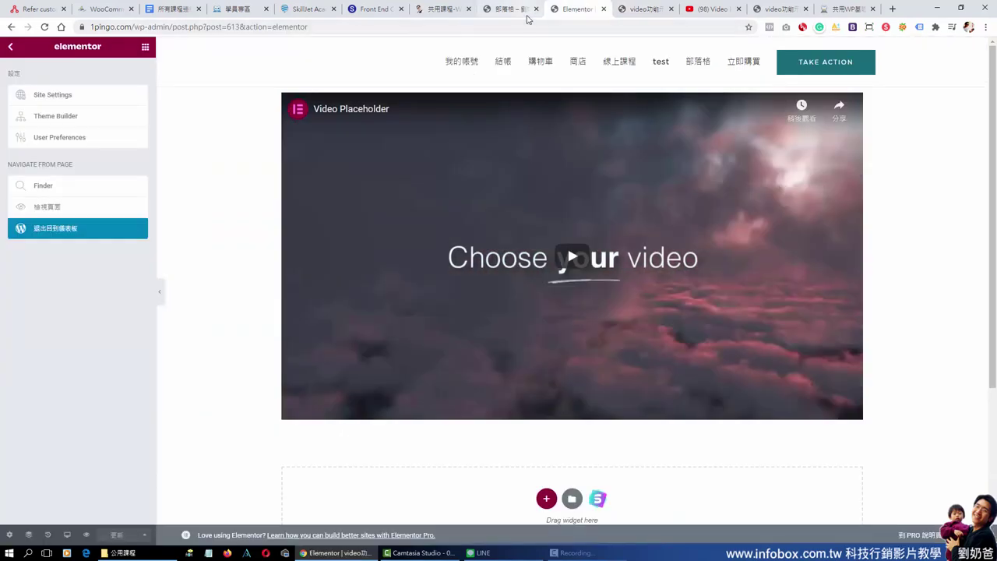
click(10, 46)
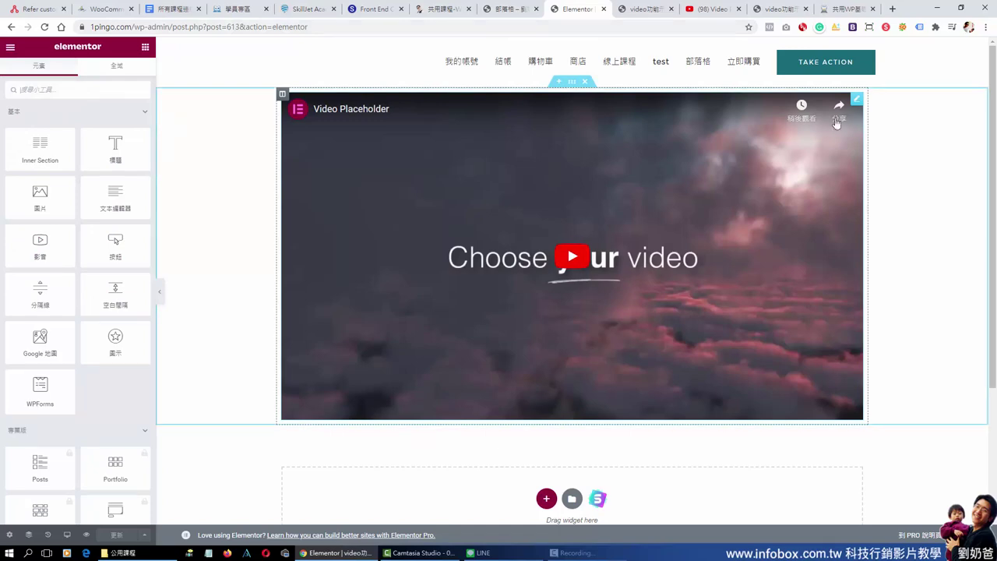
click(856, 99)
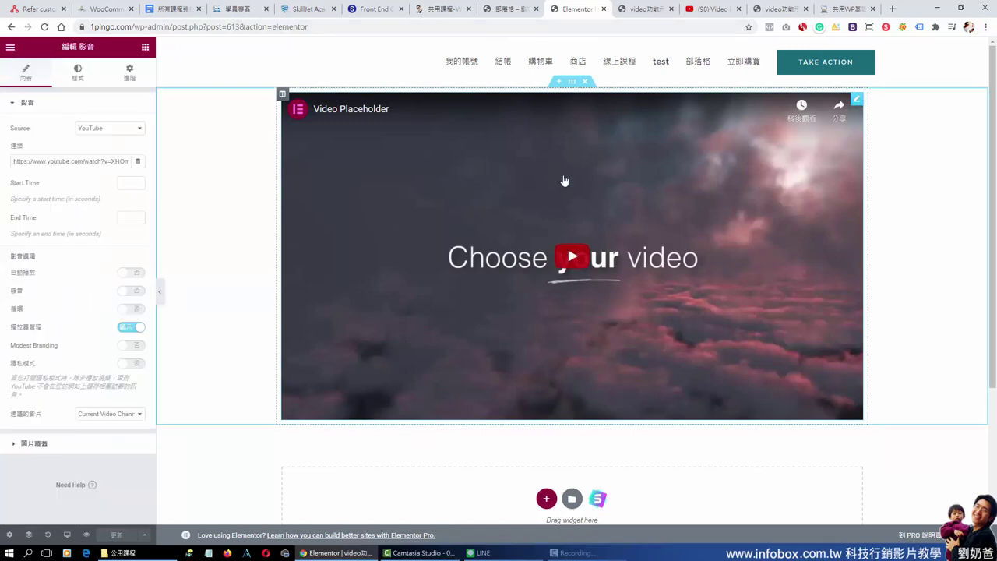
click(137, 182)
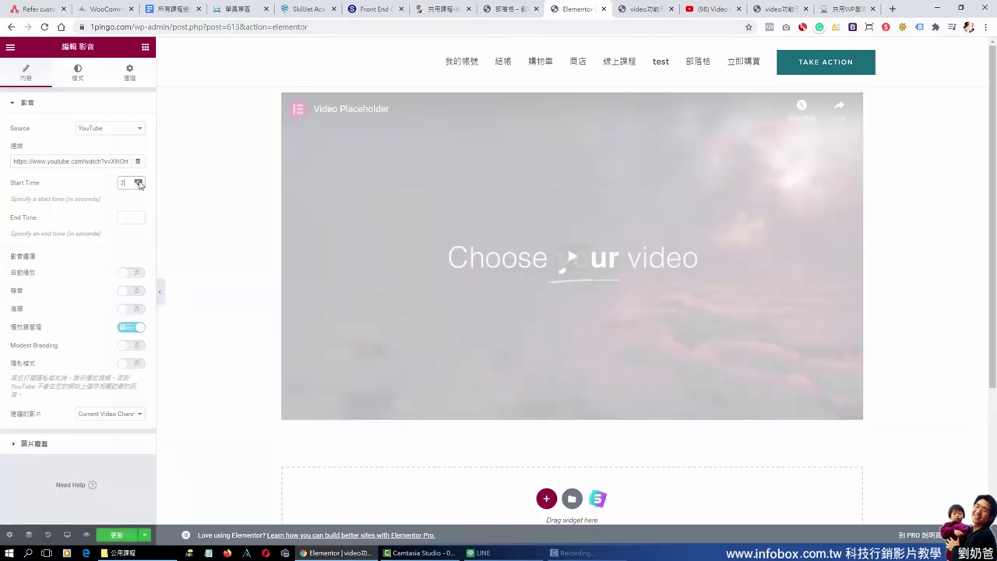
click(138, 182)
click(137, 182)
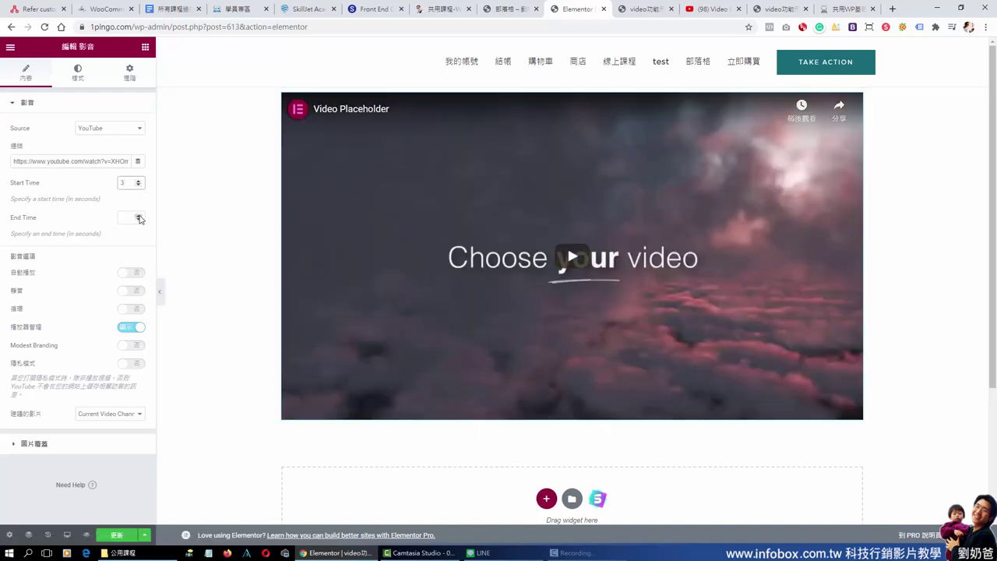
- Set the video widget's End Time to 10 seconds
click(138, 218)
click(137, 217)
click(137, 217)
click(138, 217)
click(138, 217)
click(138, 218)
click(138, 218)
click(138, 217)
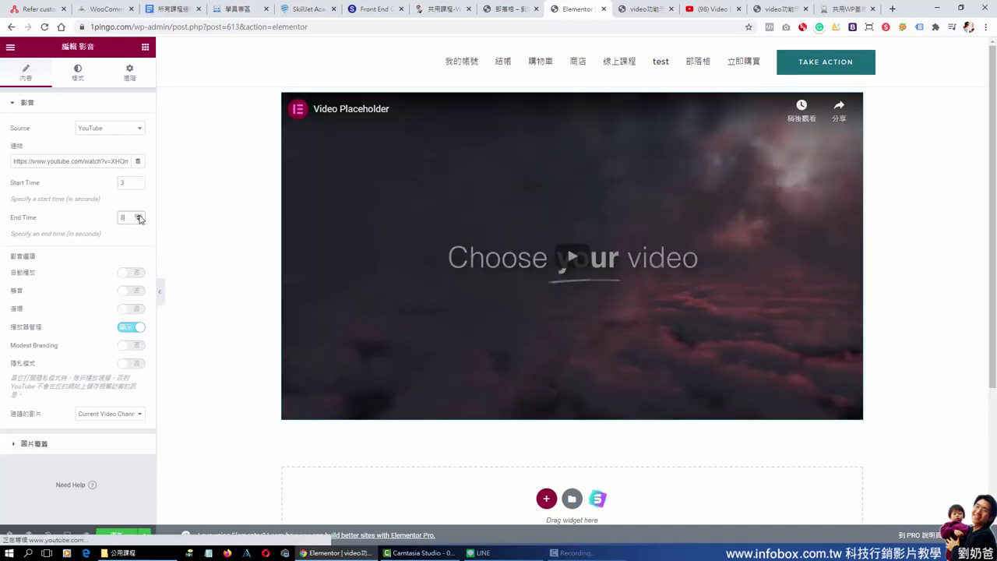
click(138, 217)
click(138, 217)
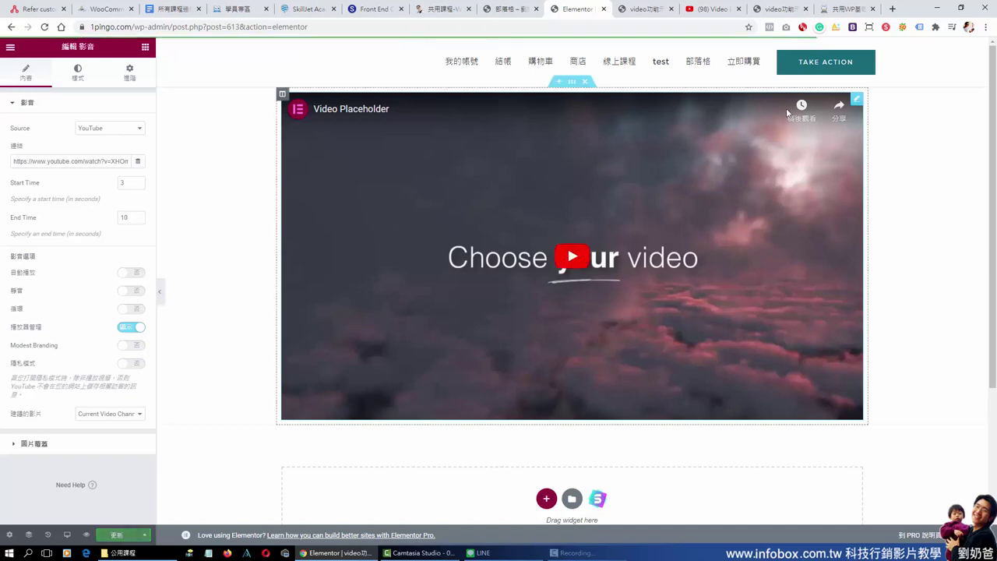
- Reload the live page and play the video to check its start and end times
click(638, 13)
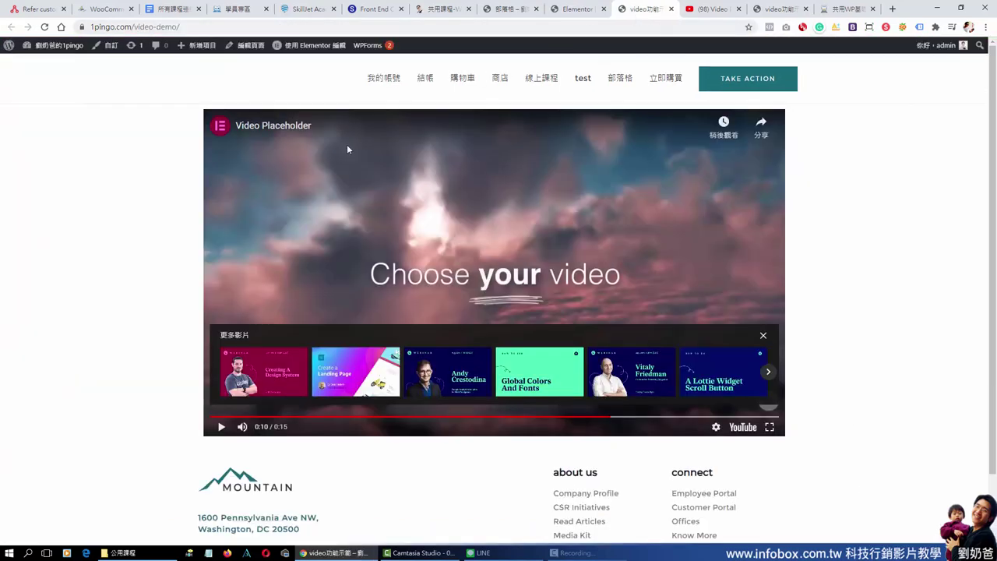
click(44, 26)
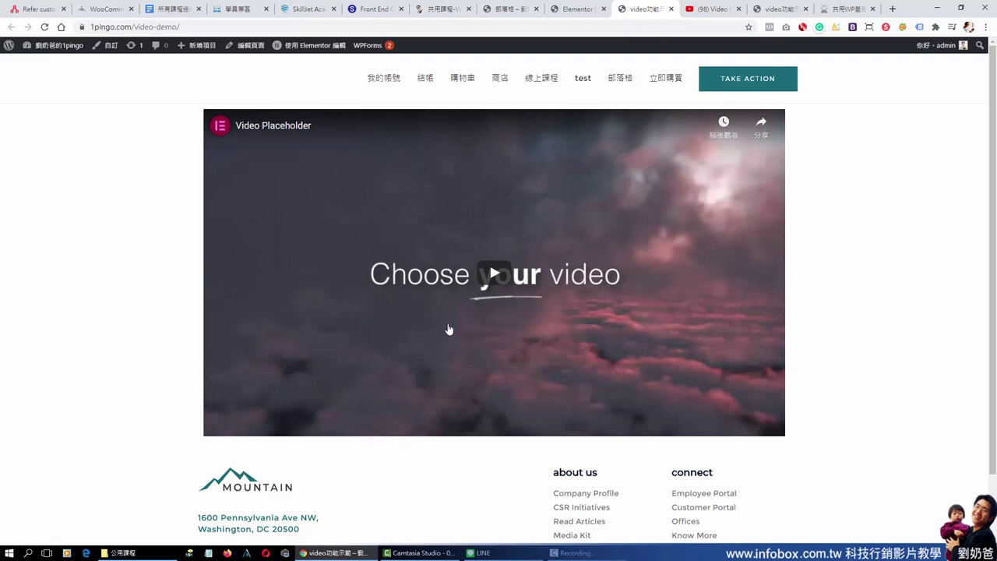
click(496, 279)
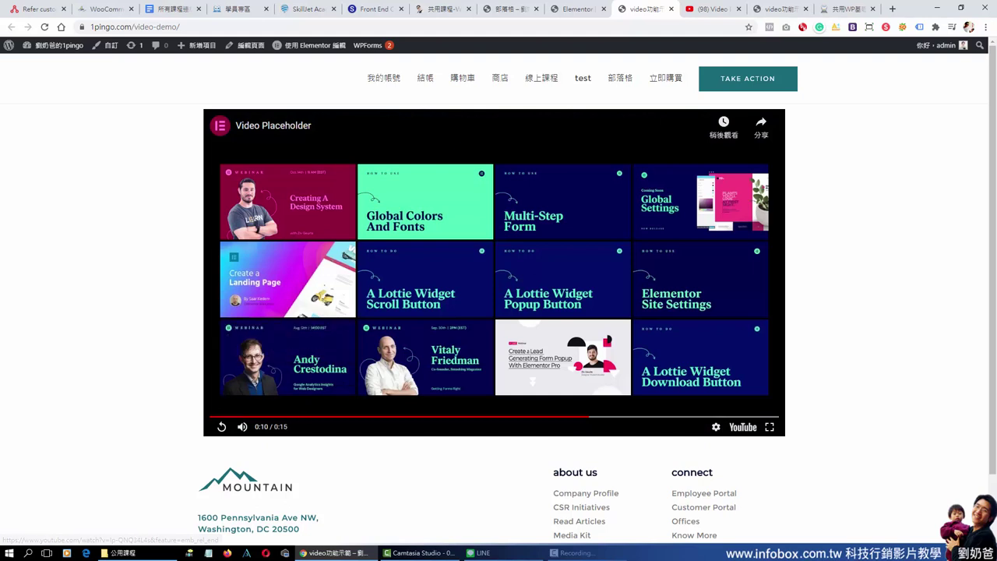
- Turn on autoplay (自動播放) for the video widget in the editor and update the page
click(578, 10)
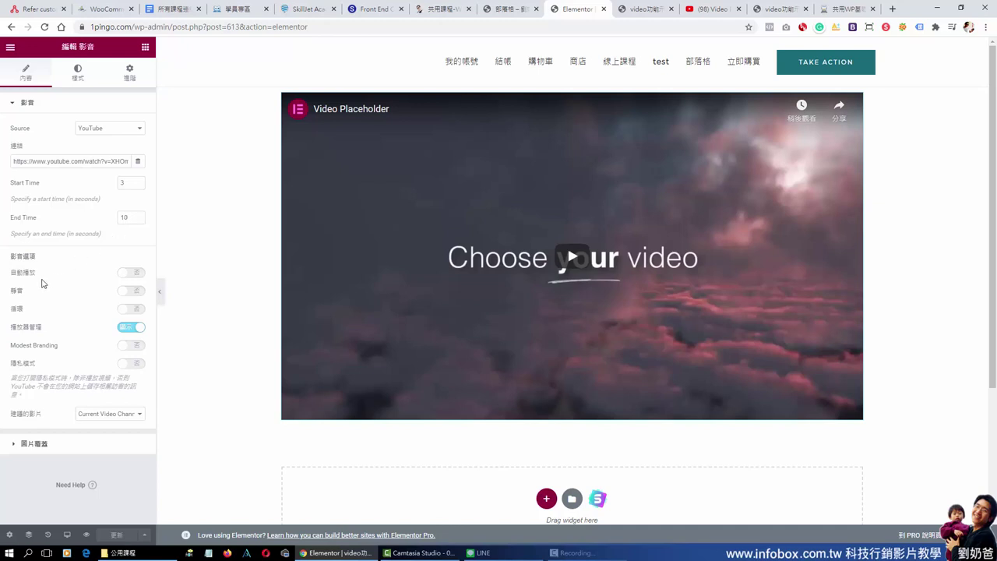
click(134, 274)
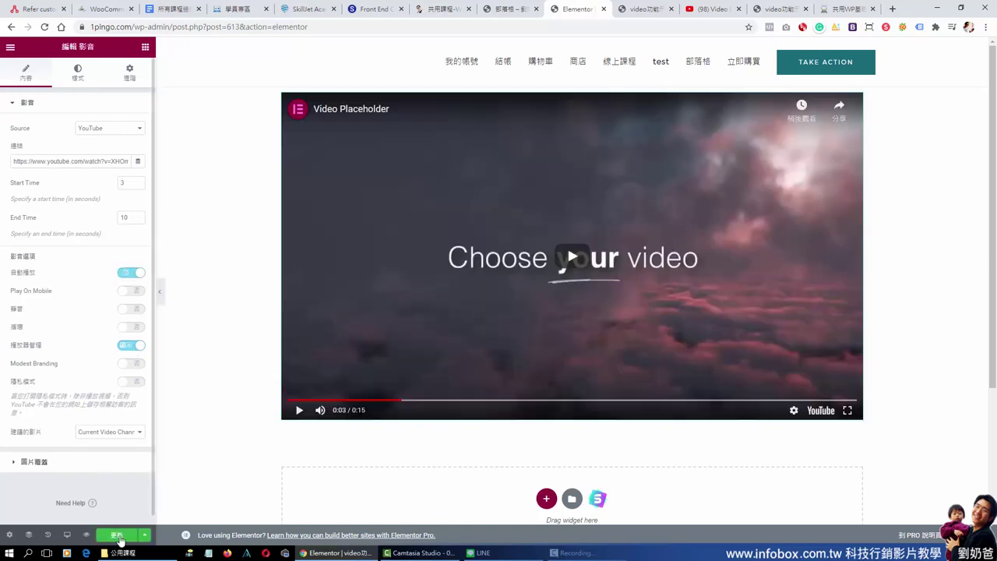
click(117, 535)
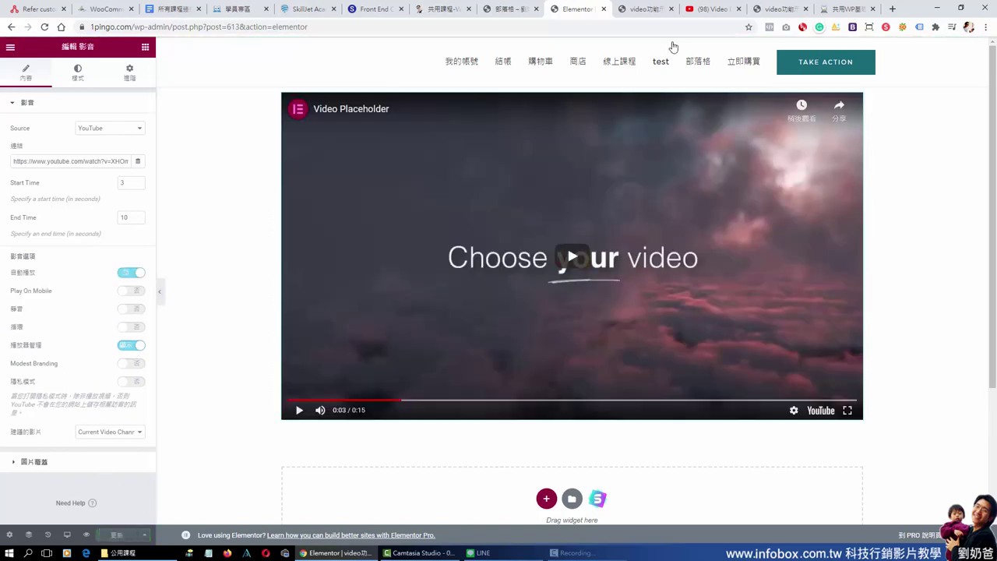
- Reload the live page to check whether the video plays automatically
click(645, 9)
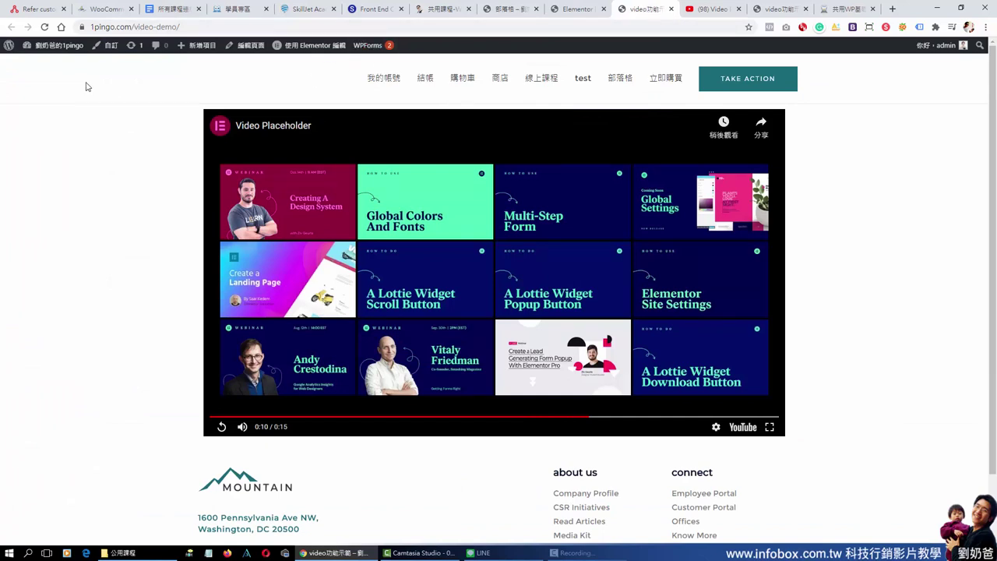
click(44, 28)
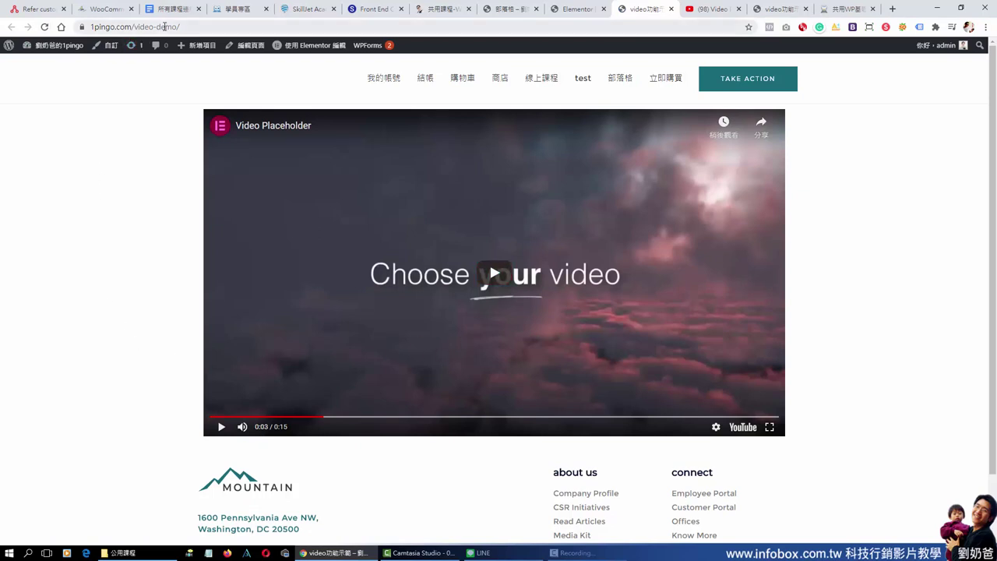
click(45, 28)
- Turn on mute (靜音) for the video widget in the editor and update the page
click(581, 10)
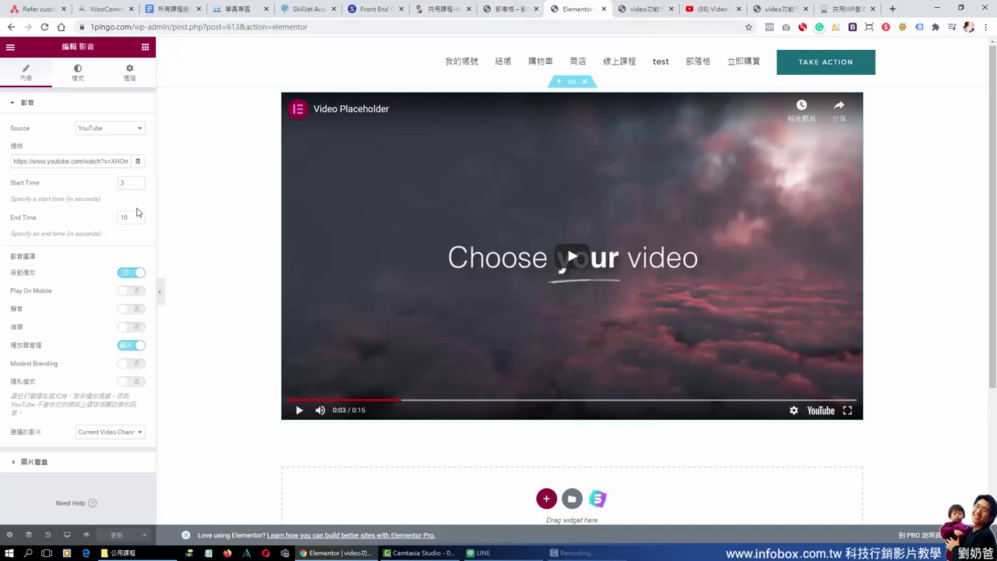
click(130, 311)
click(120, 536)
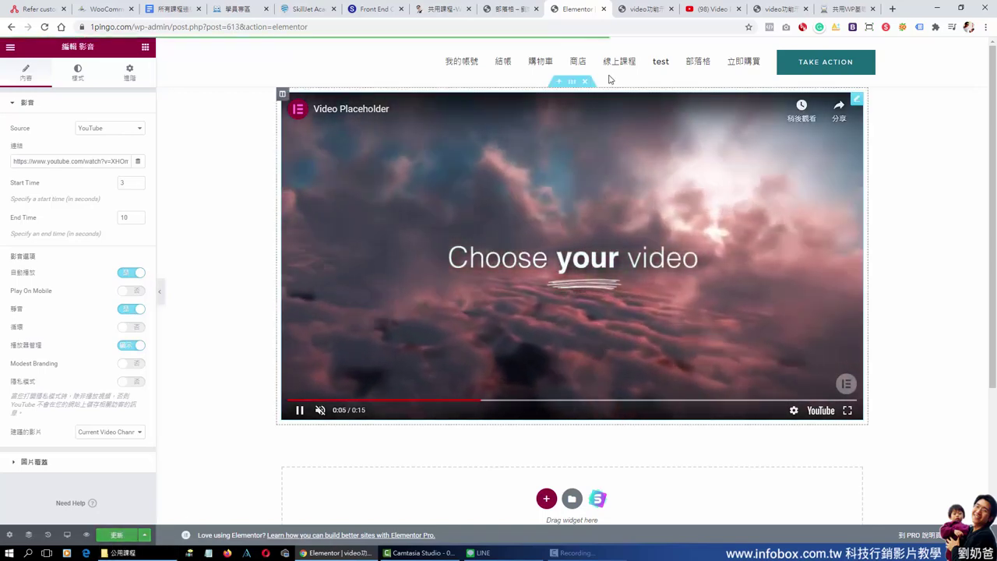
- Reload the live page to check muted autoplay, and return to the editor
click(639, 10)
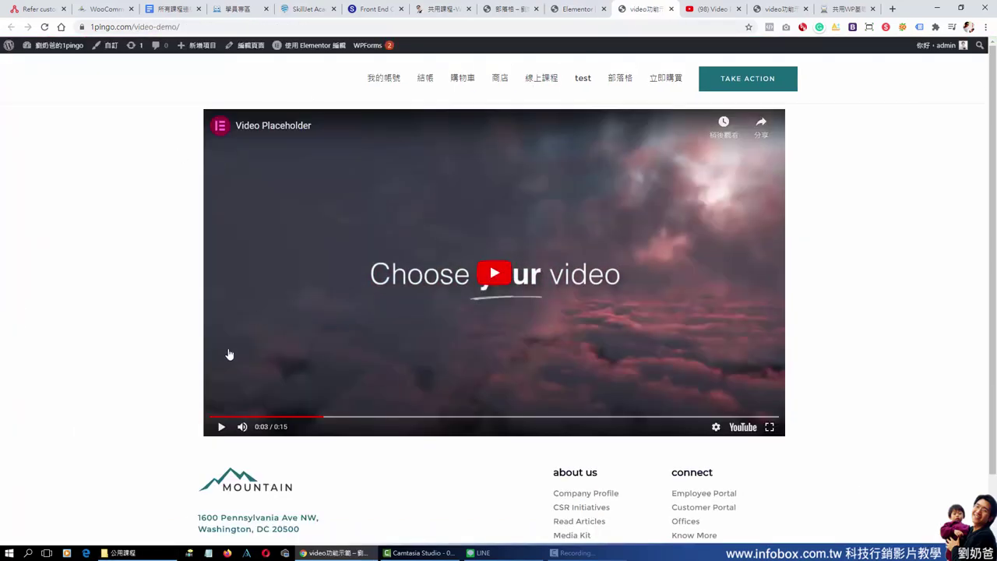
click(44, 27)
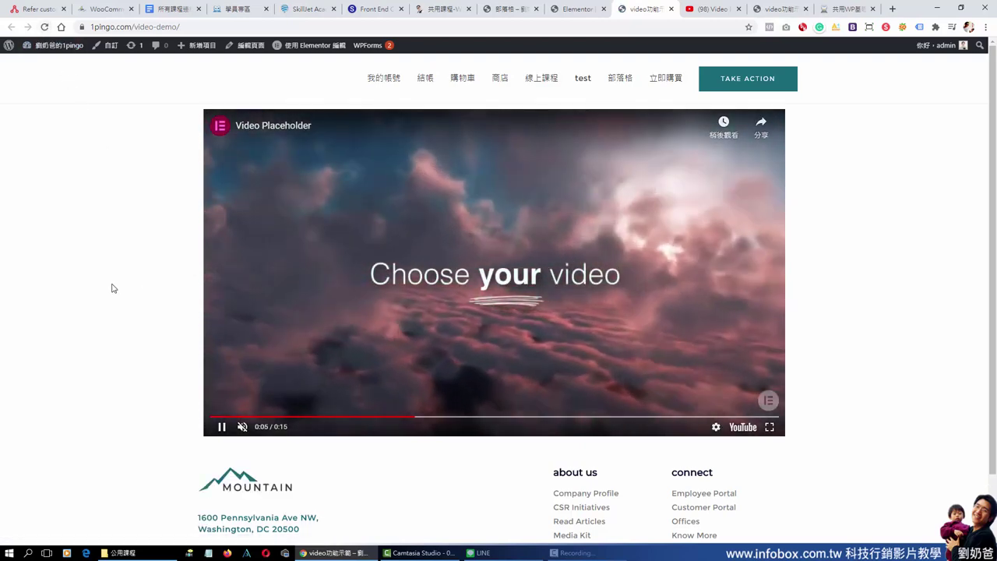
key(ctrl+shift+Tab)
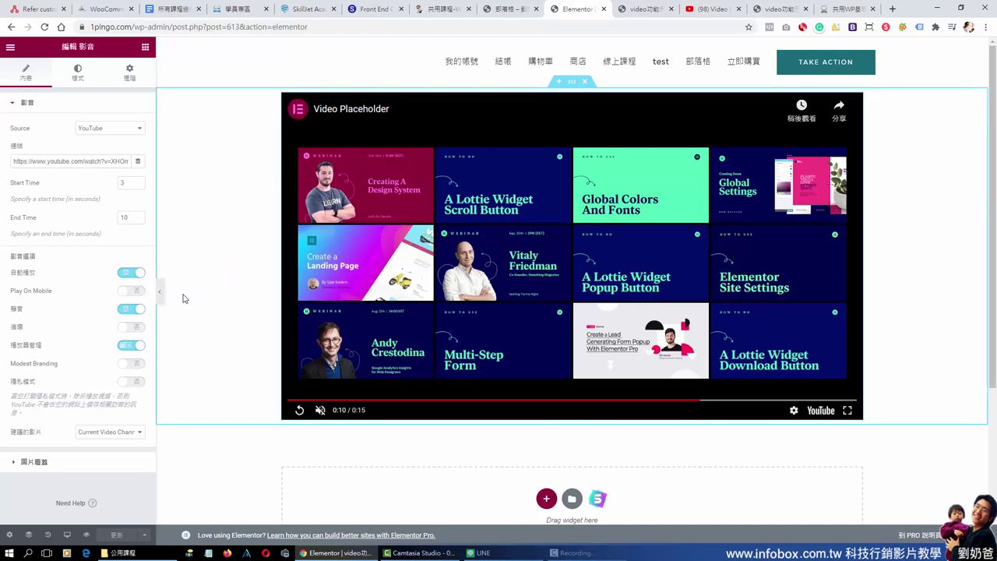
- Turn on Play On Mobile and loop (循環) for the video widget, keeping mute on
click(129, 310)
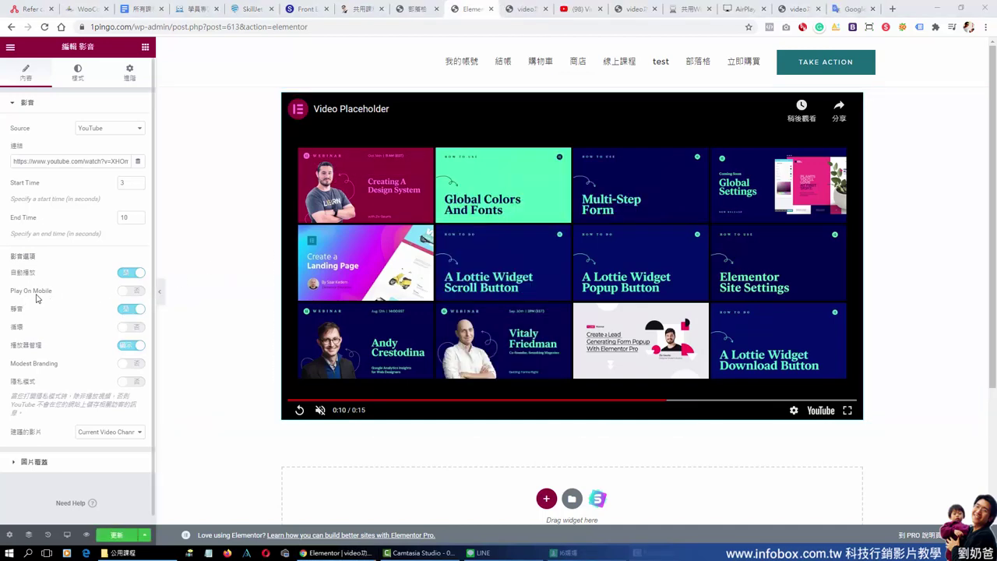
click(136, 293)
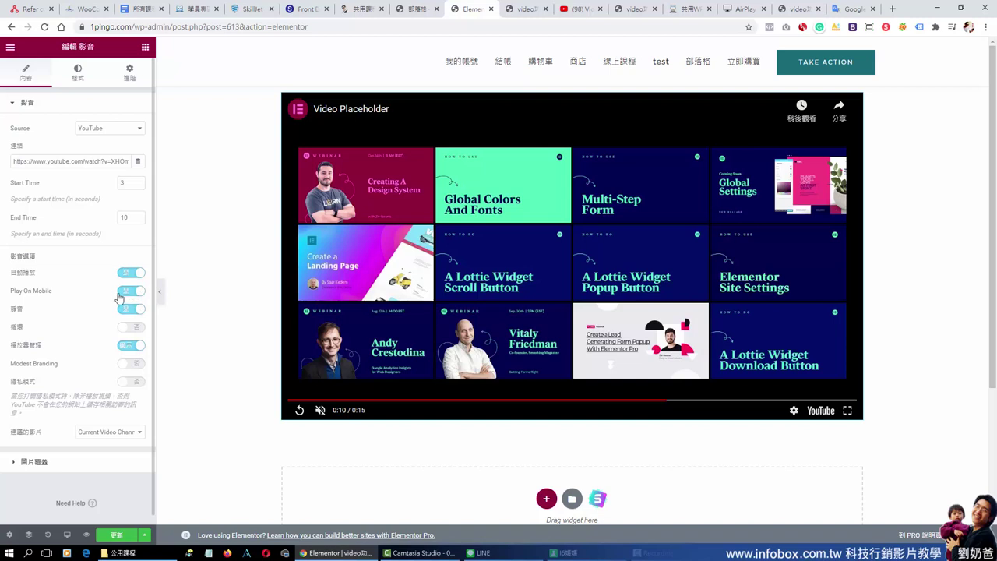
click(131, 329)
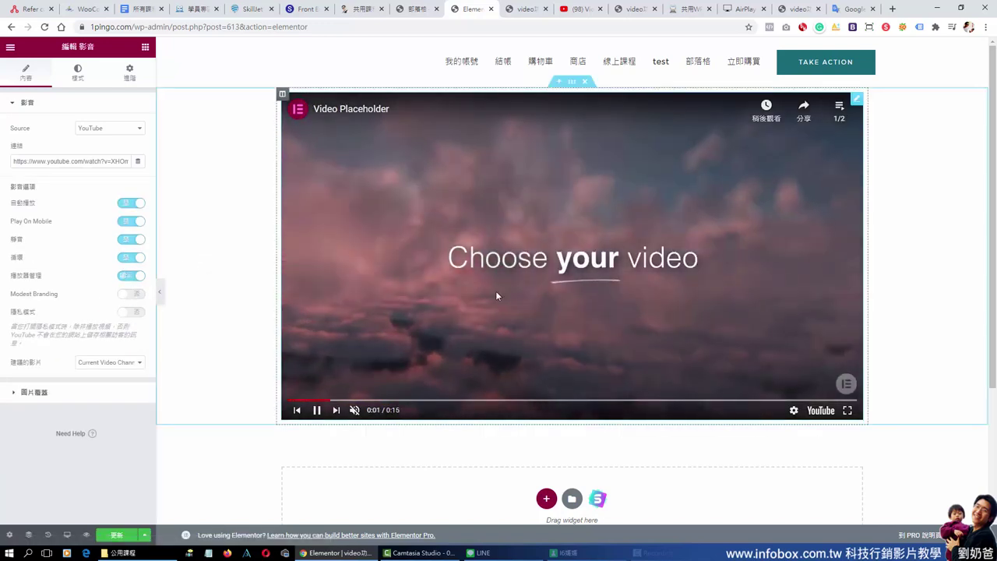
- Update the page and reload the live page to check looping playback, returning to the editor
click(114, 532)
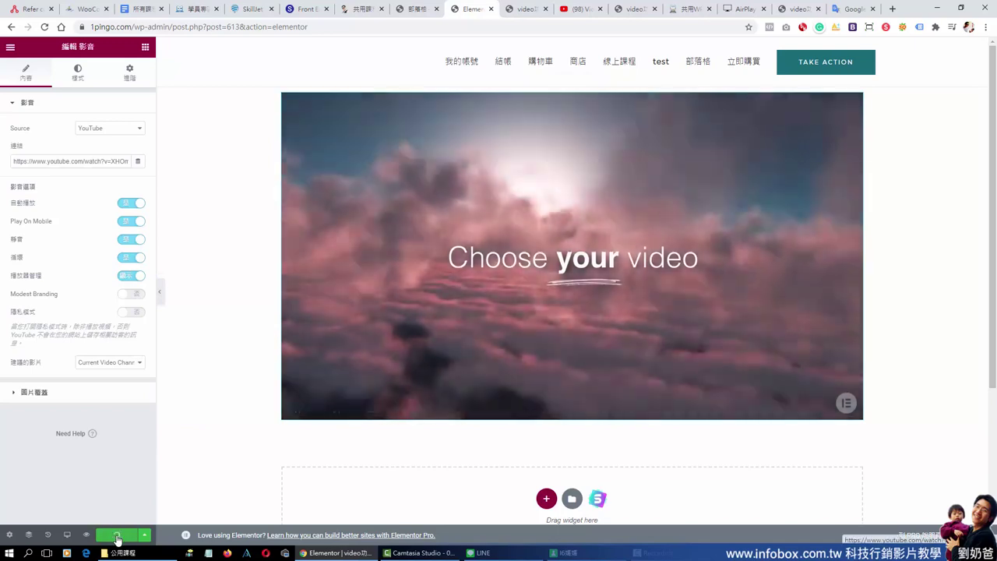
click(500, 13)
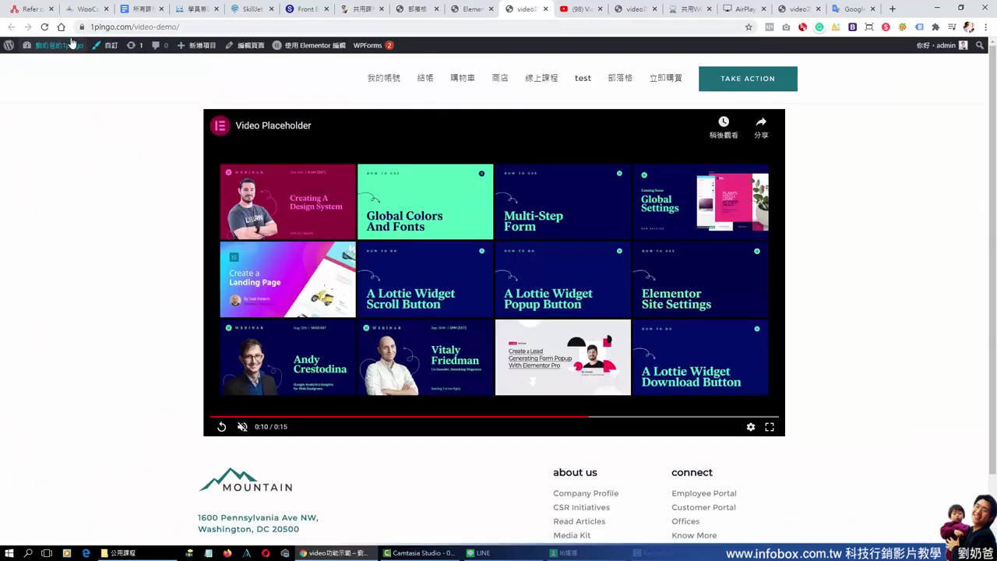
click(44, 27)
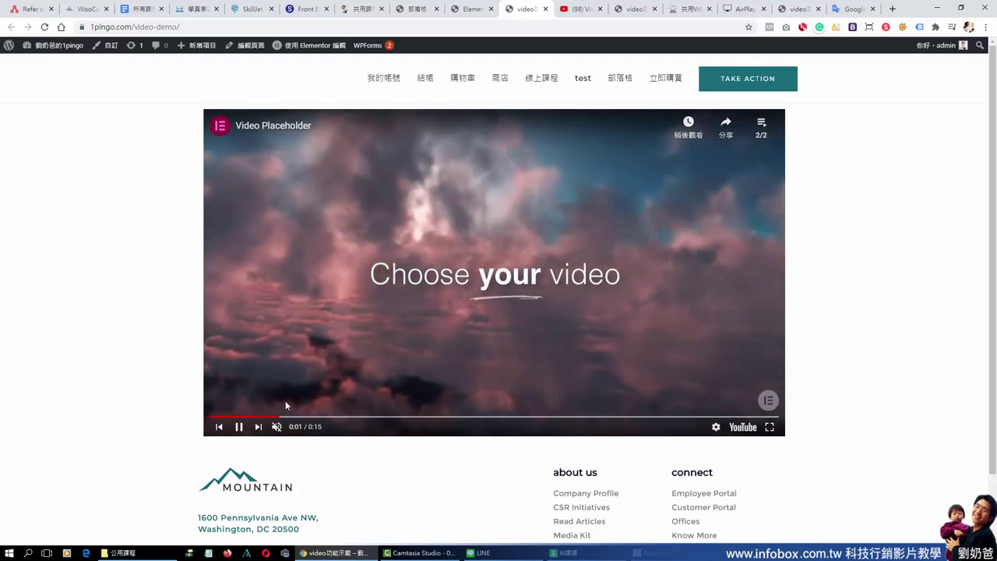
click(471, 9)
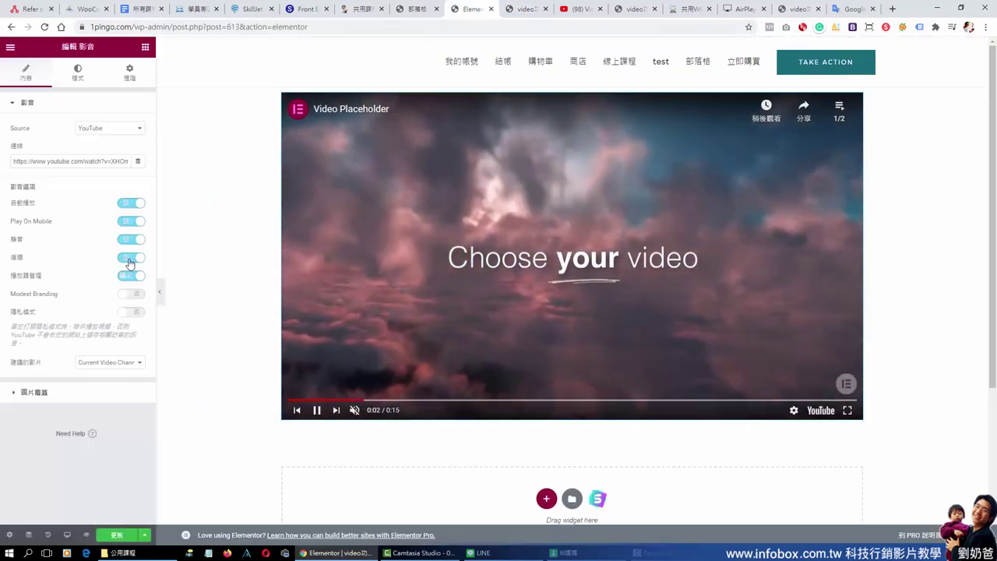
- Try the video widget with loop (循環) off, pause the video on the live page, and turn loop on again
click(130, 258)
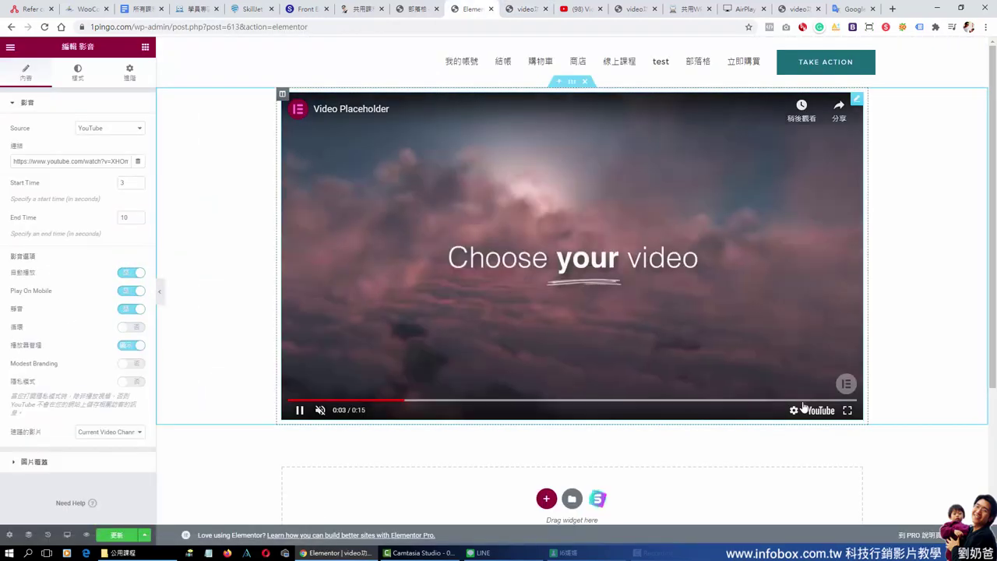
click(520, 9)
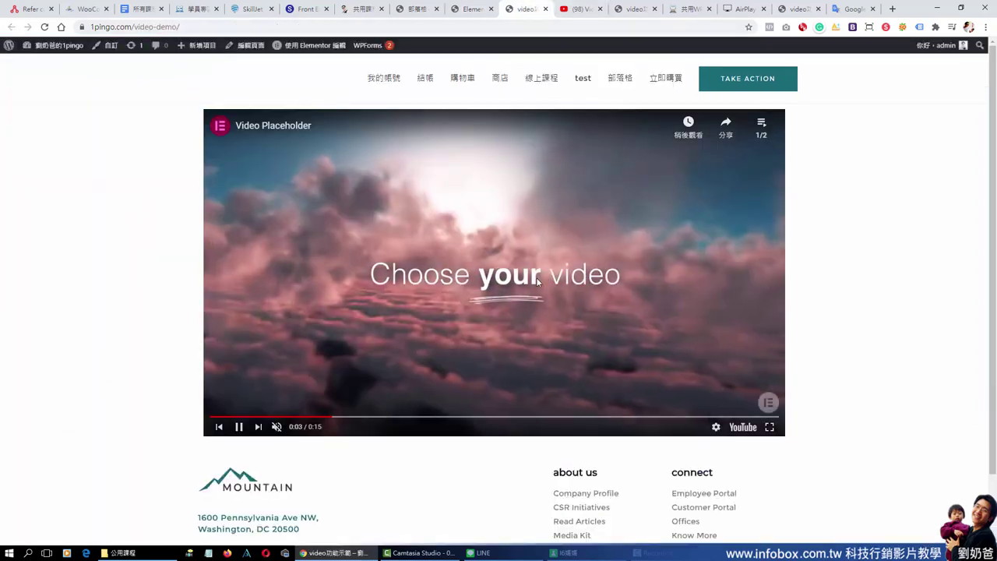
click(689, 158)
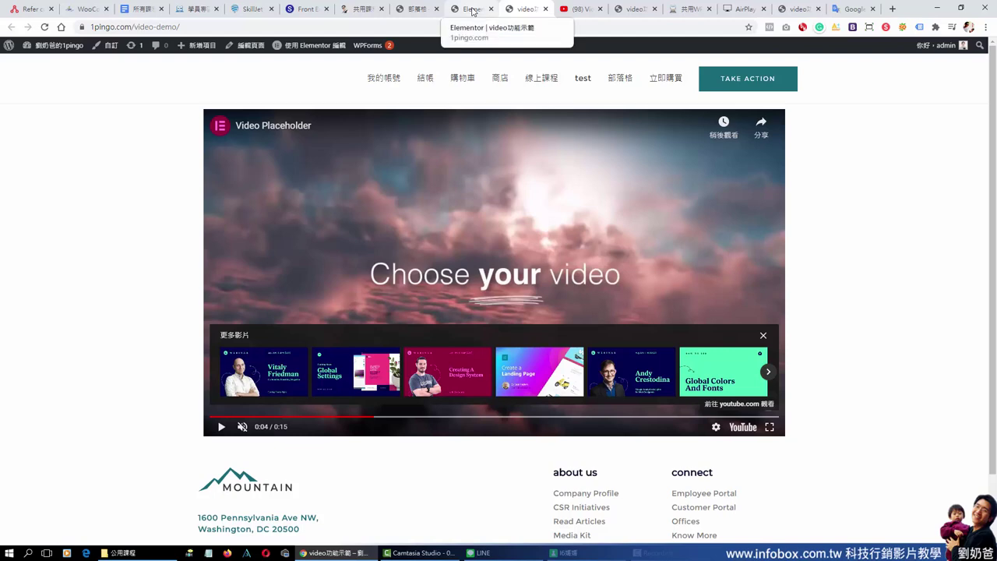
click(472, 10)
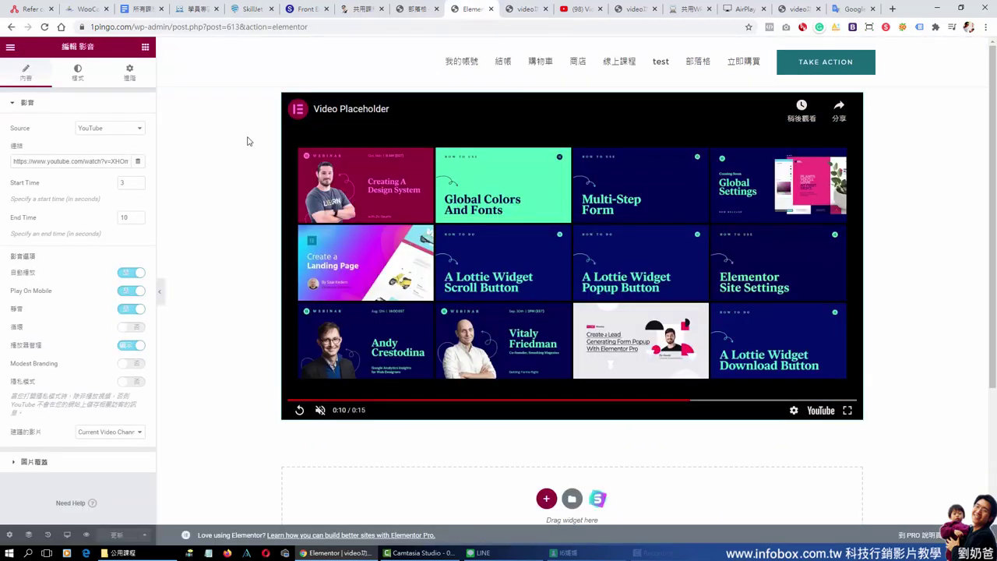
click(124, 329)
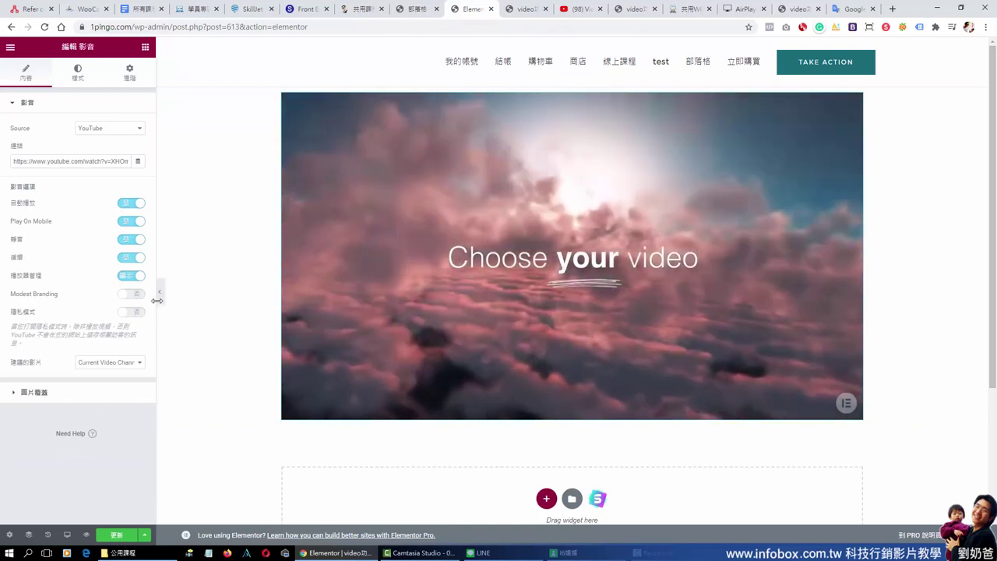
- Turn on Modest Branding for the video widget, update the page and reload the live page to check the player's branding
click(132, 296)
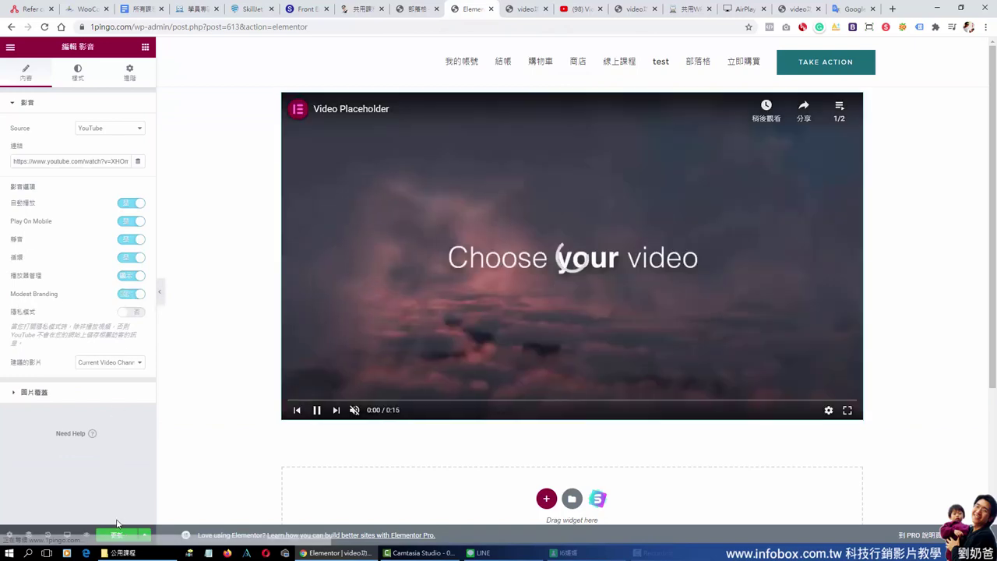
click(132, 534)
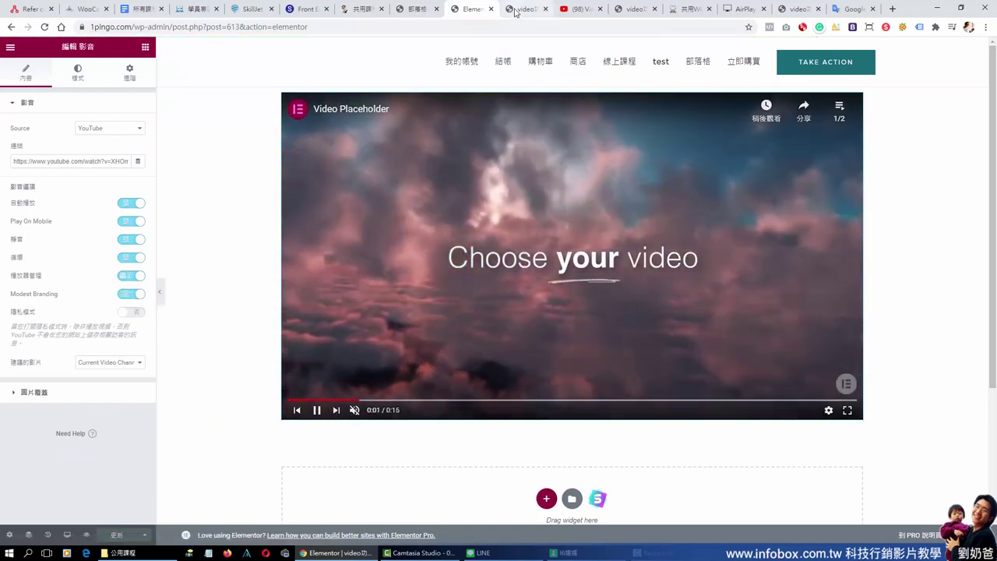
click(516, 9)
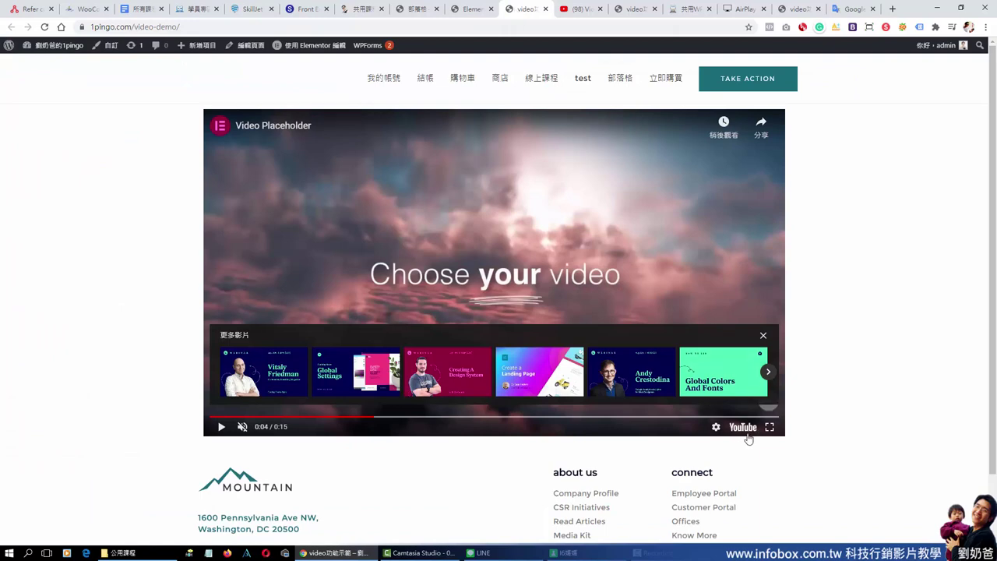
click(44, 27)
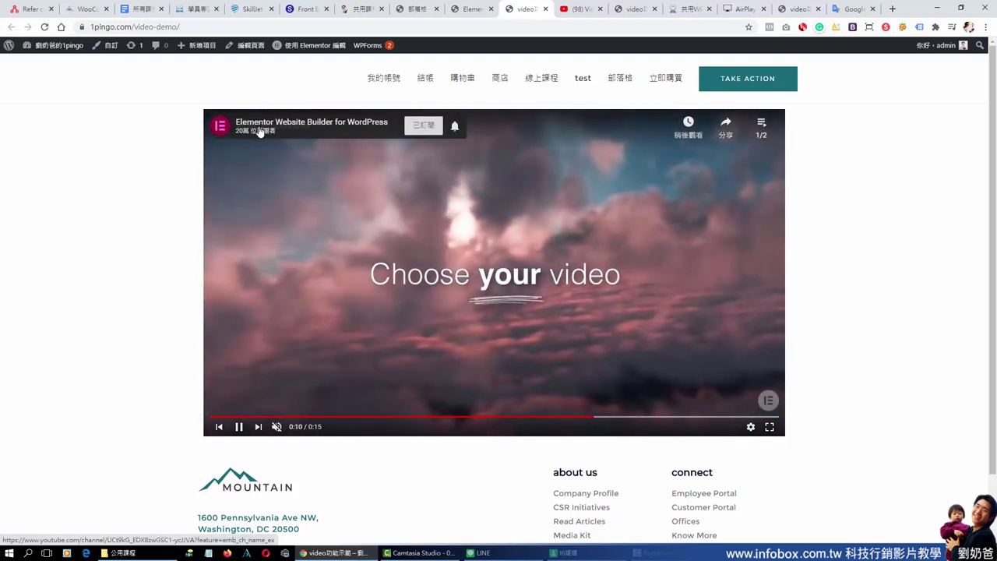
- Open the YouTube channel linked in the live video's header, examine its web address, and return to the editor
click(257, 128)
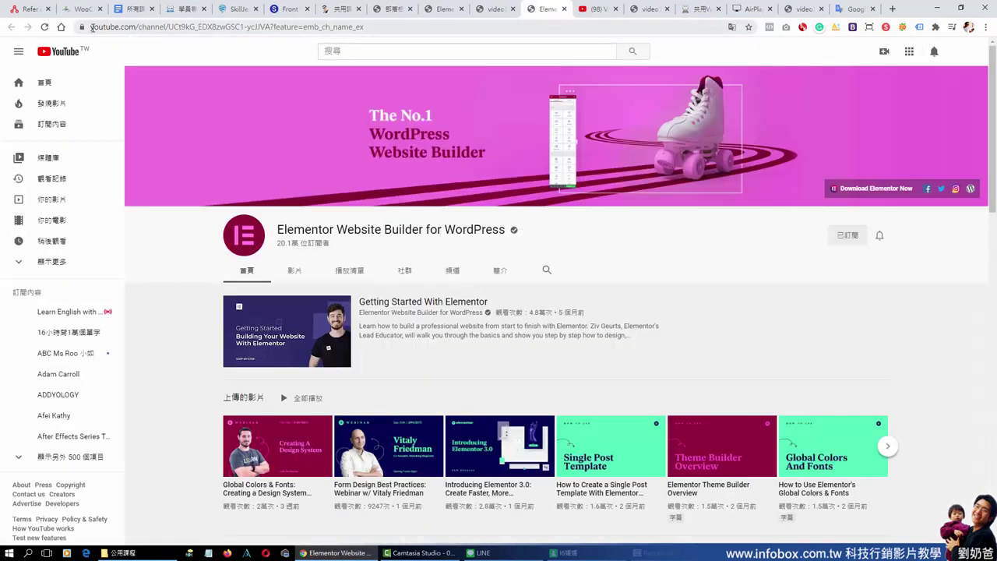
drag(90, 27, 137, 27)
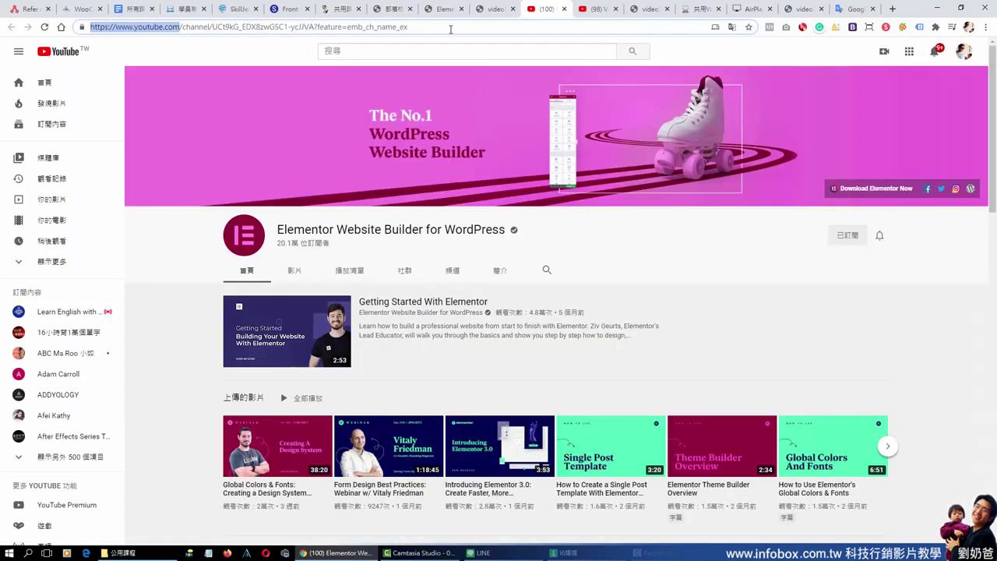
click(489, 9)
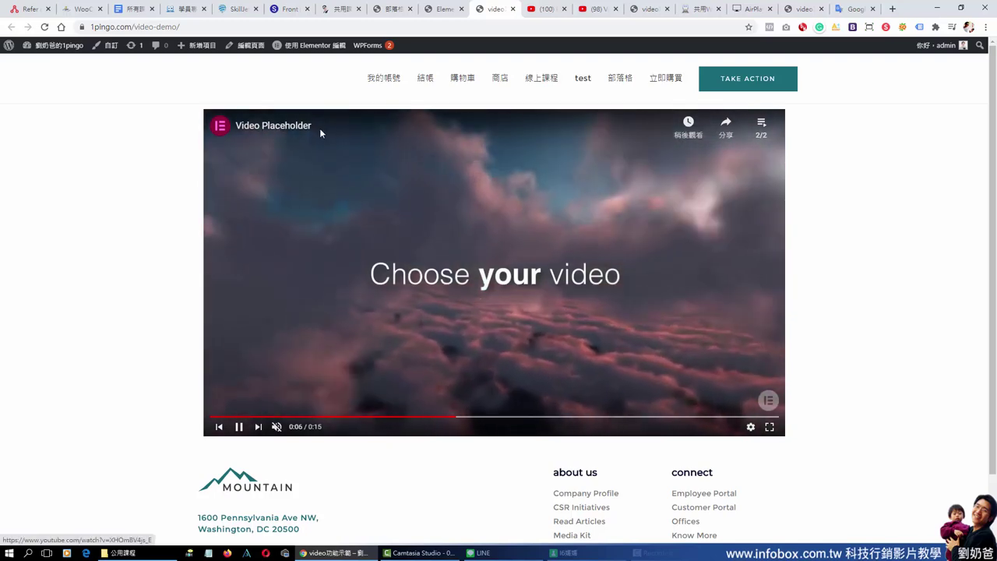
click(441, 8)
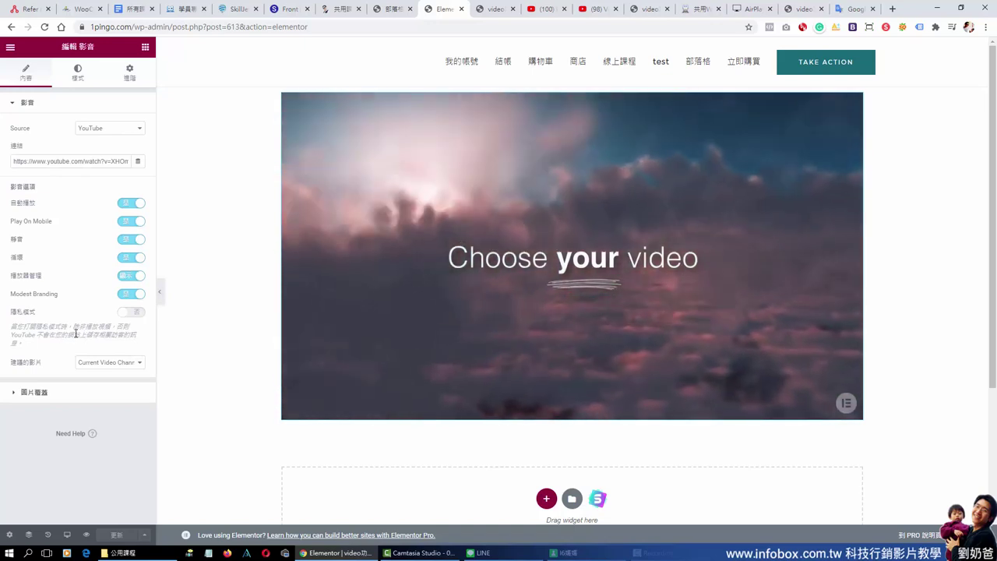
- Turn on privacy mode (隱私模式) for the video widget, update the page, and check the reloaded live video while paused
click(132, 312)
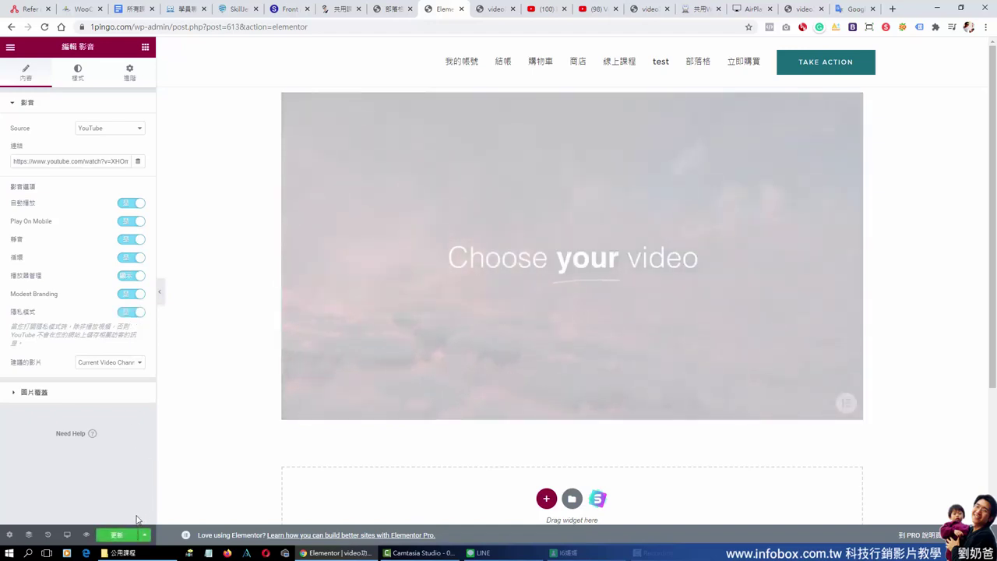
key(ctrl+Tab)
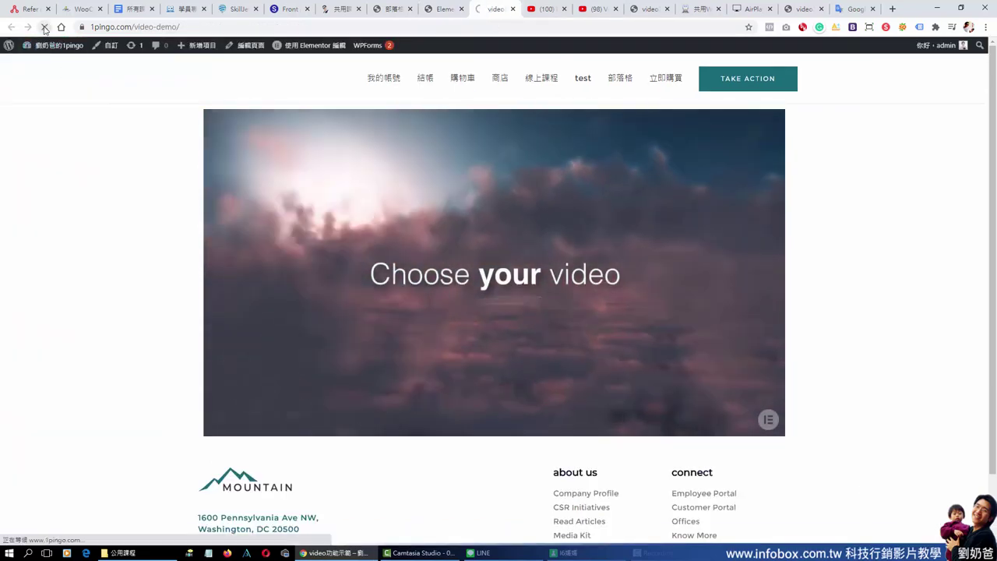
click(46, 29)
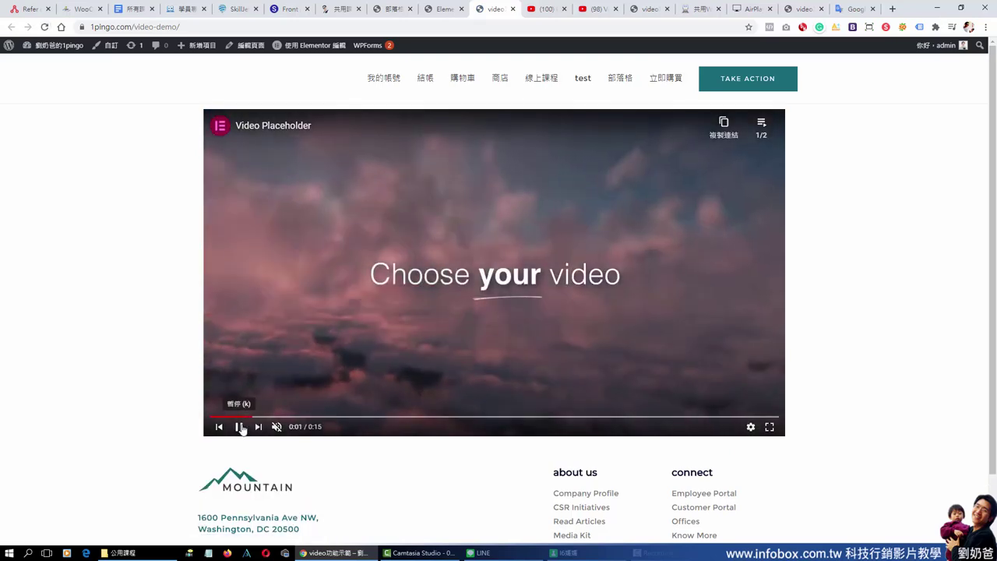
click(239, 426)
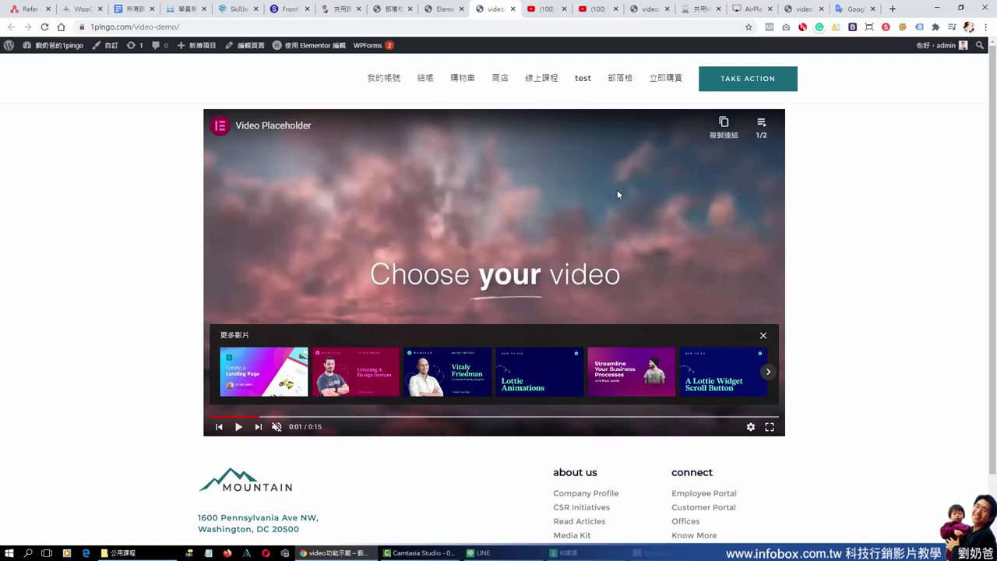
click(443, 13)
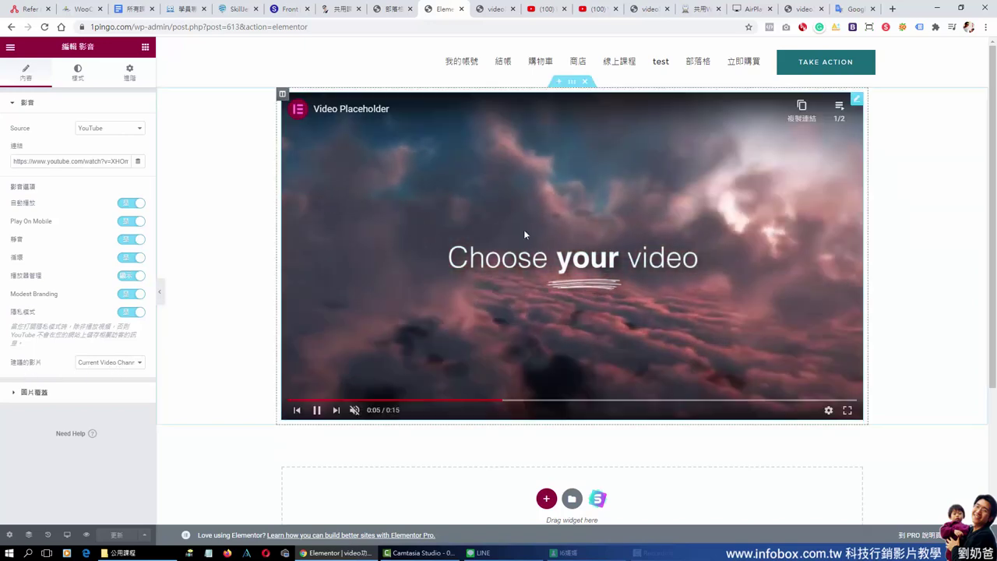
- Try Any Video for the suggested videos (建議的影片) setting, and restore Current Video Channel
click(131, 364)
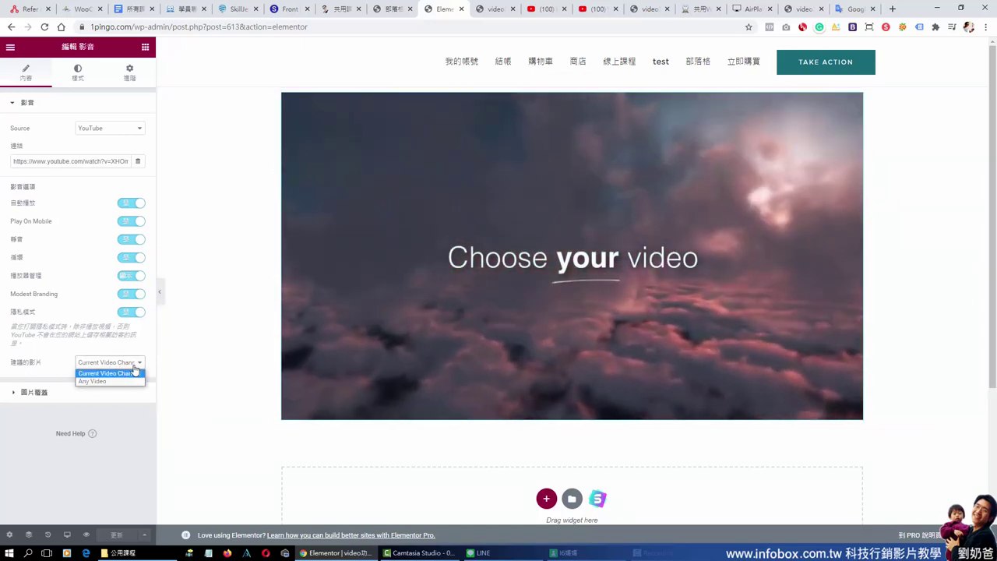
click(109, 381)
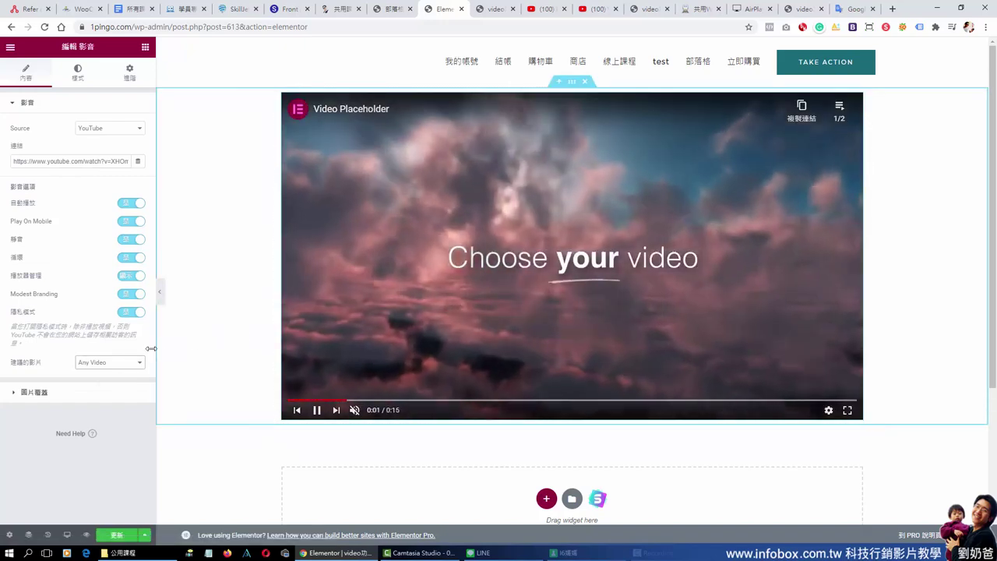
click(119, 364)
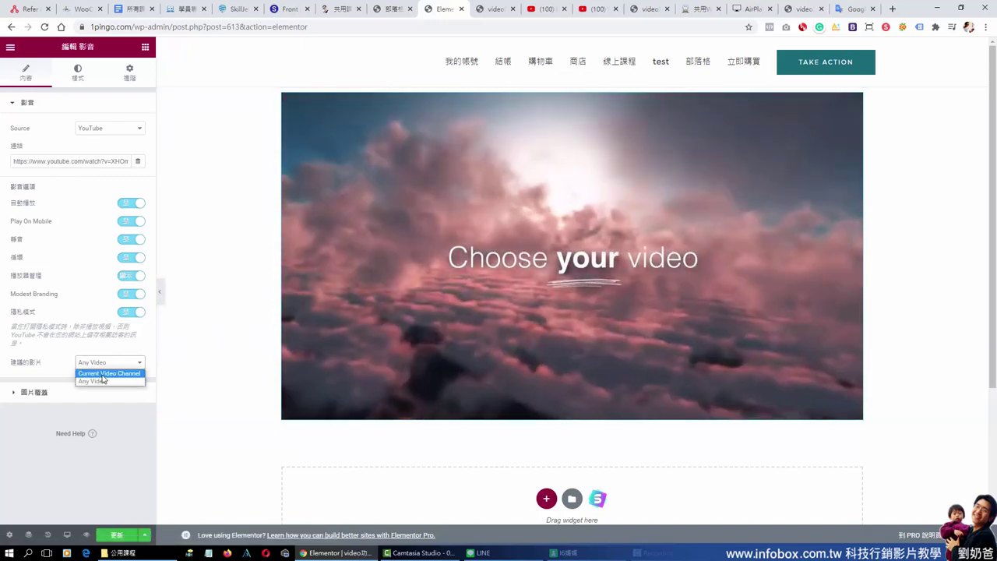
click(109, 374)
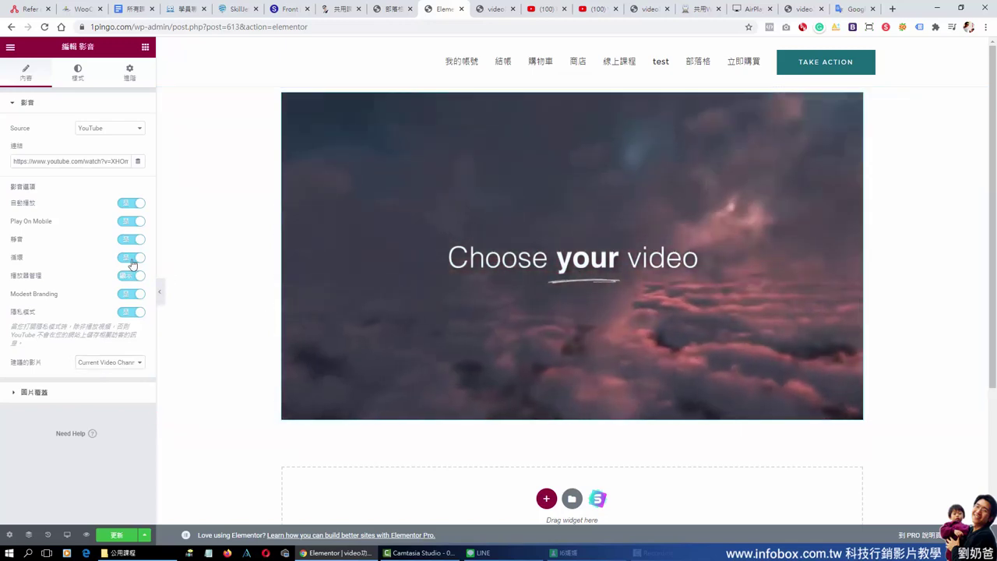
- Turn off loop (循環) for the video widget and change its source to Vimeo
click(131, 257)
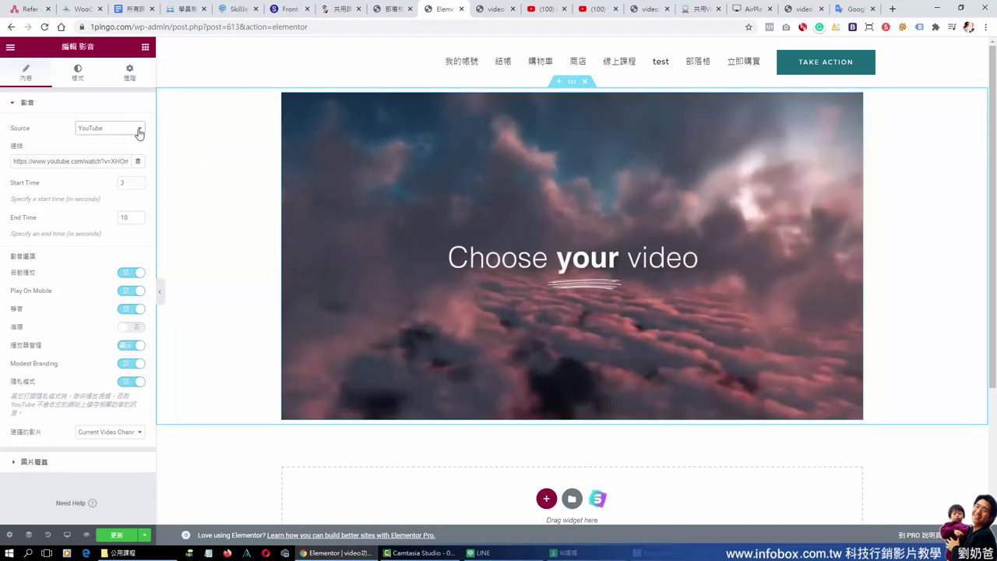
click(137, 131)
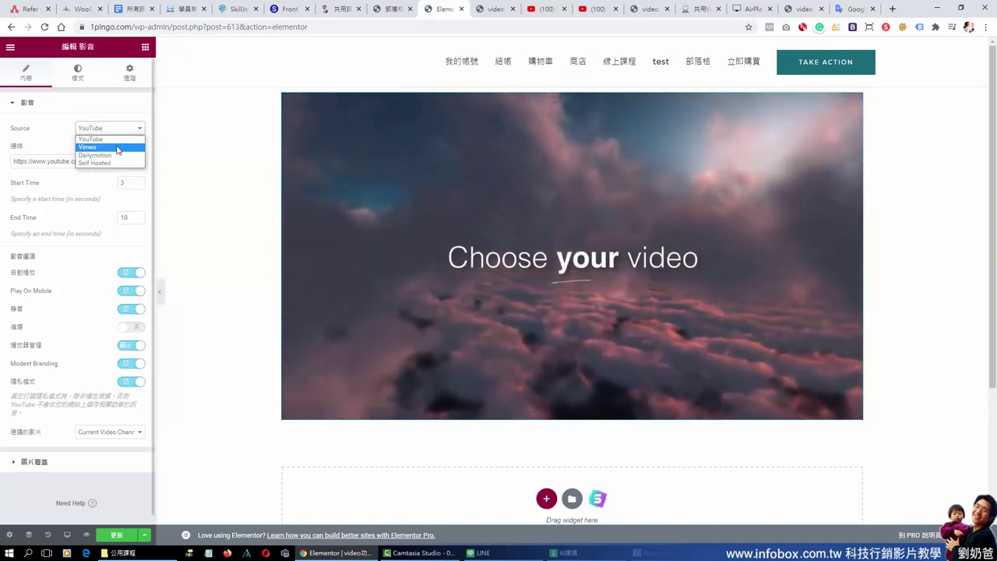
click(117, 148)
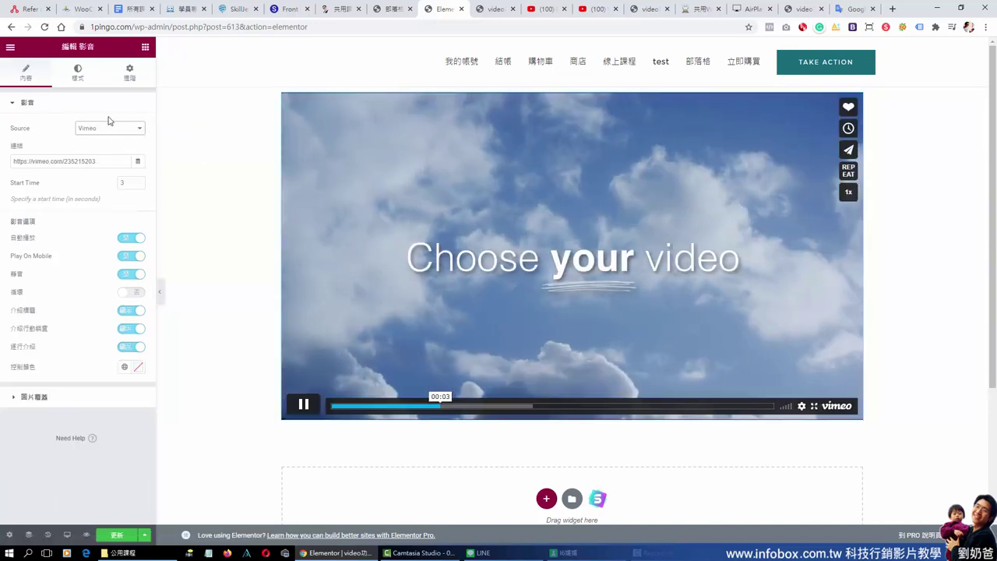